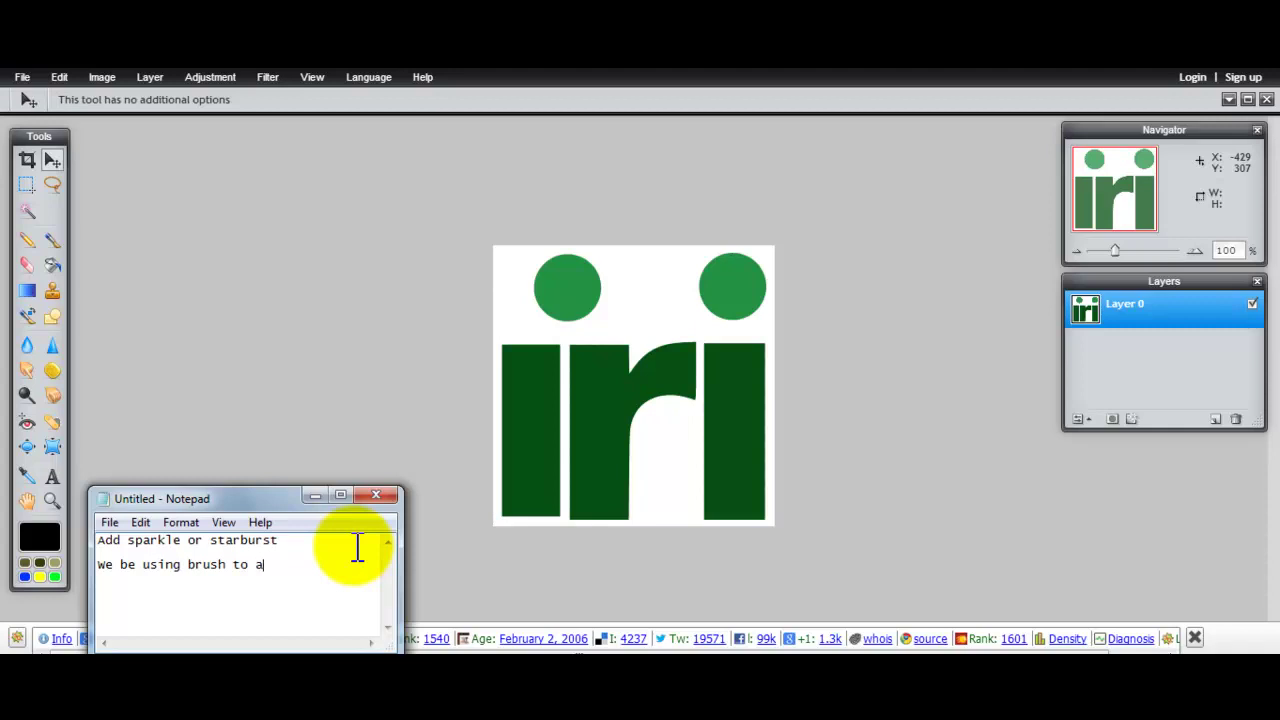
# Finish the note's second line so it reads "We be using brush to acheive this"
pyautogui.write('his')
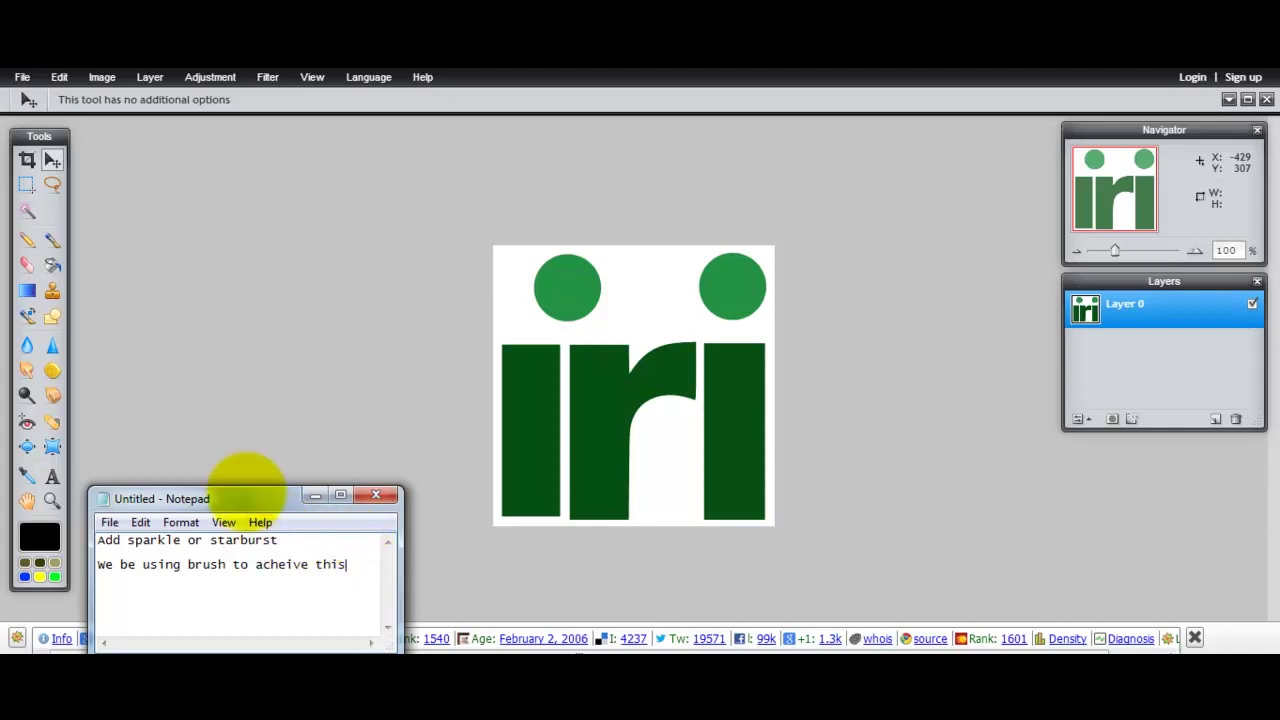
# Choose the Brush tool with the thin eight-pointed star preset of size 90
pyautogui.click(60, 242)
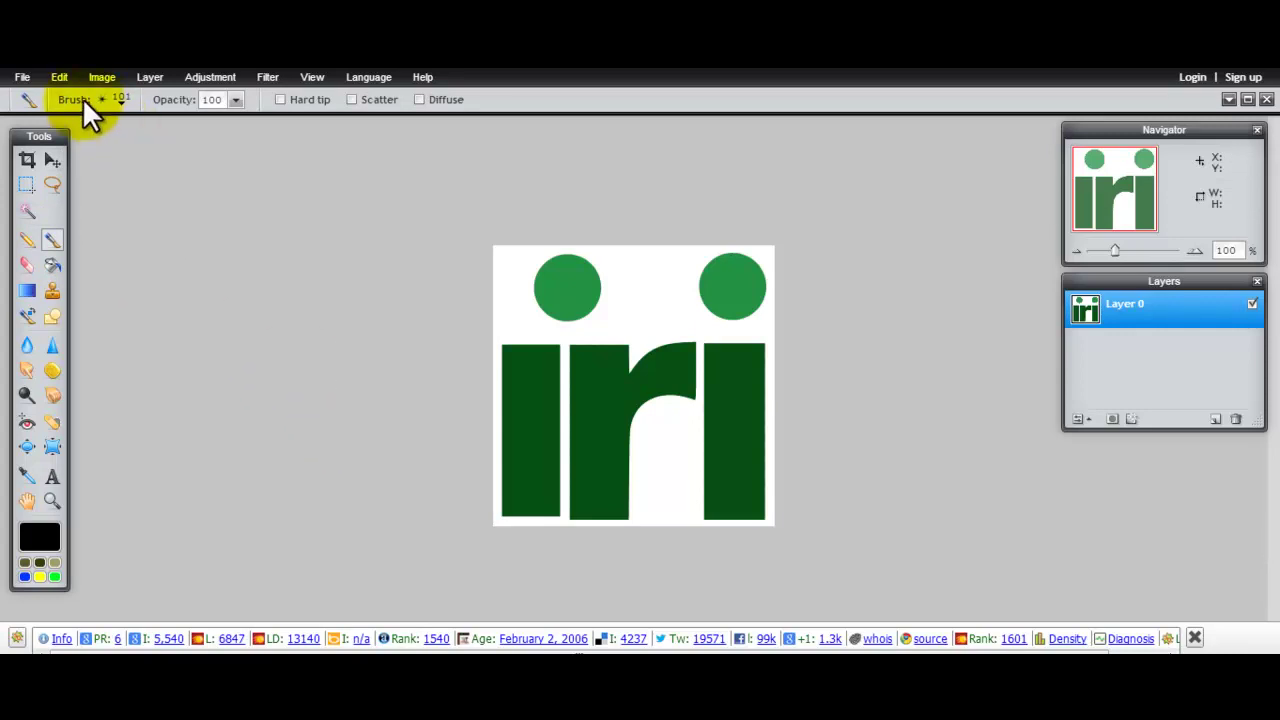
pyautogui.click(114, 99)
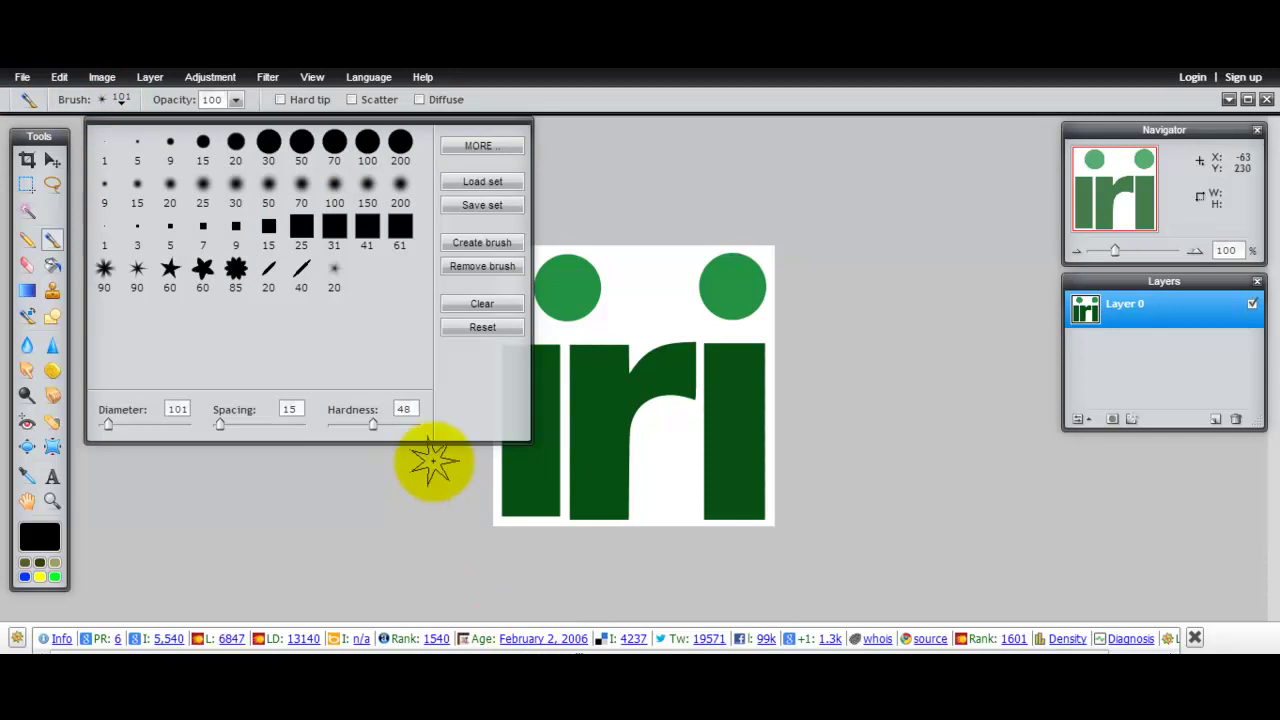
pyautogui.click(139, 272)
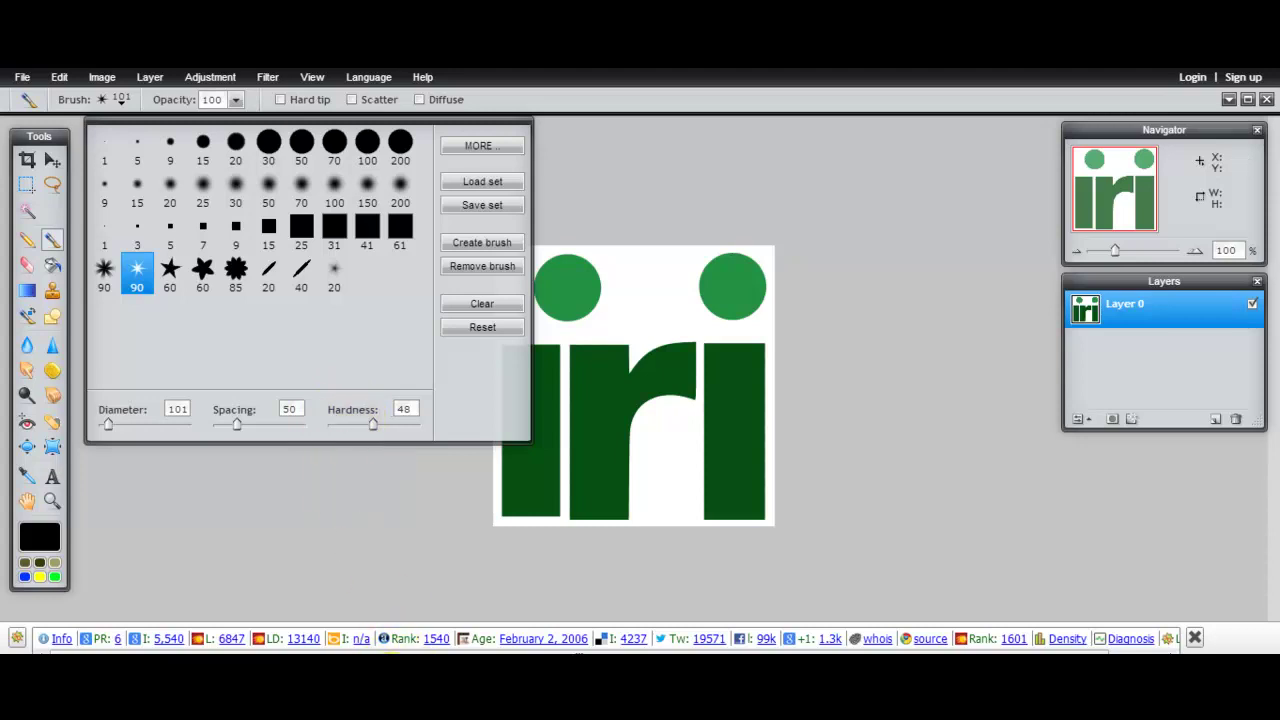
# Switch to Notepad and replace the note with "Feel free to play around with the settings like diameter, spacing, hardness for a better pix"
pyautogui.hotkey('alt', 'Tab')
pyautogui.hotkey('ctrl', 'a')
pyautogui.write('Feel free ')
pyautogui.write('to play aro')
pyautogui.write('und with th')
pyautogui.write('e setting')
pyautogui.write('s like d')
pyautogui.write('iameter')
pyautogui.write(', spacing')
pyautogui.write(', hard')
pyautogui.write('ness')
pyautogui.press('Return')
pyautogui.write('for a bette')
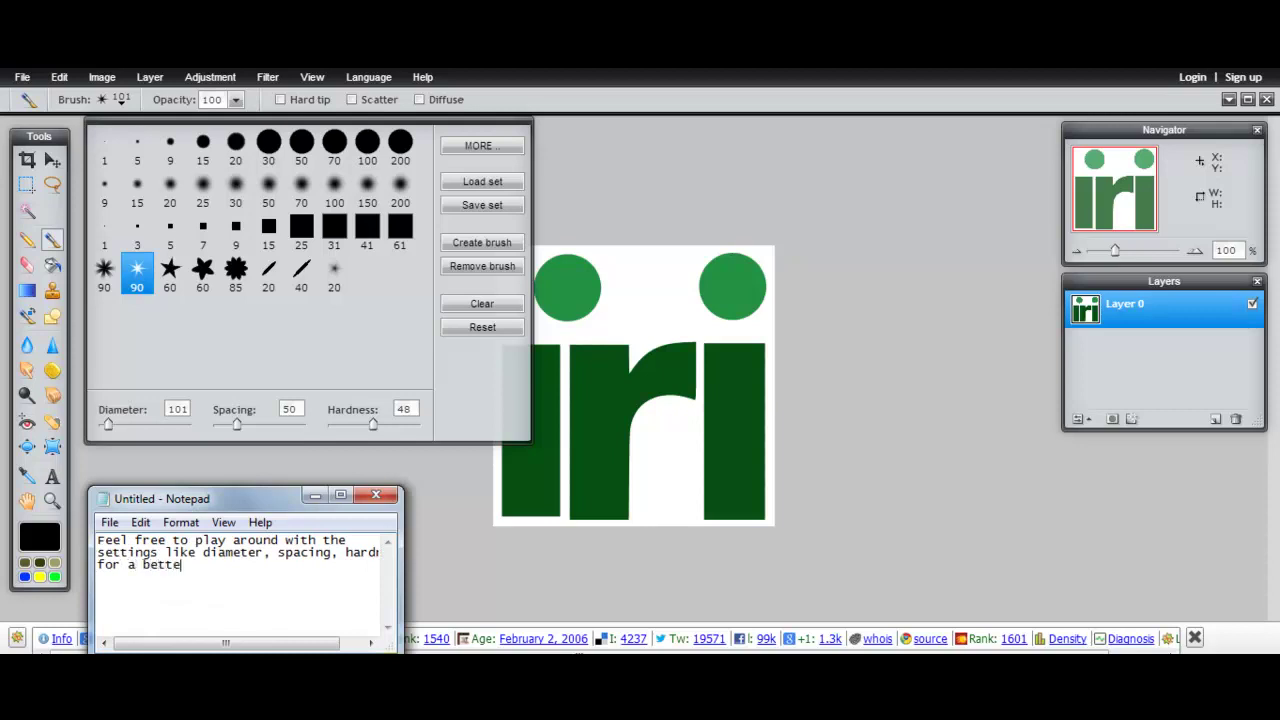
pyautogui.write('r pix')
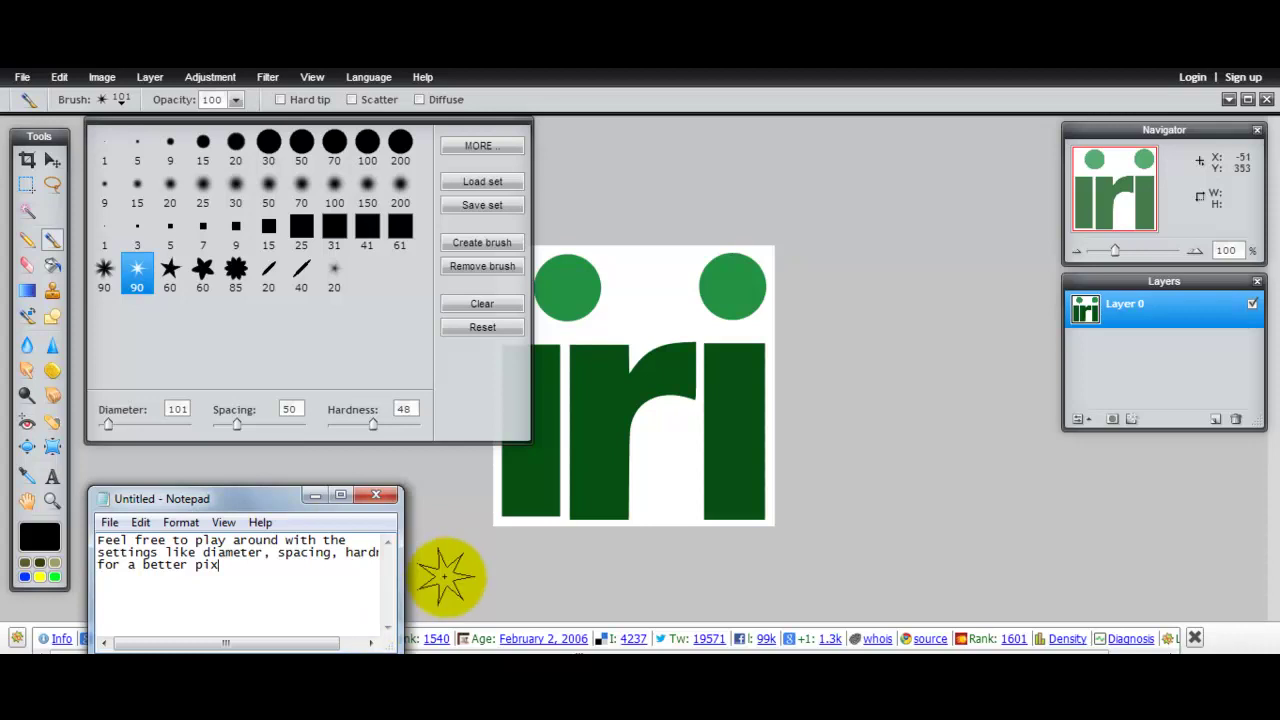
# Try a black starburst on the upper part of the letter r and undo it
pyautogui.click(593, 368)
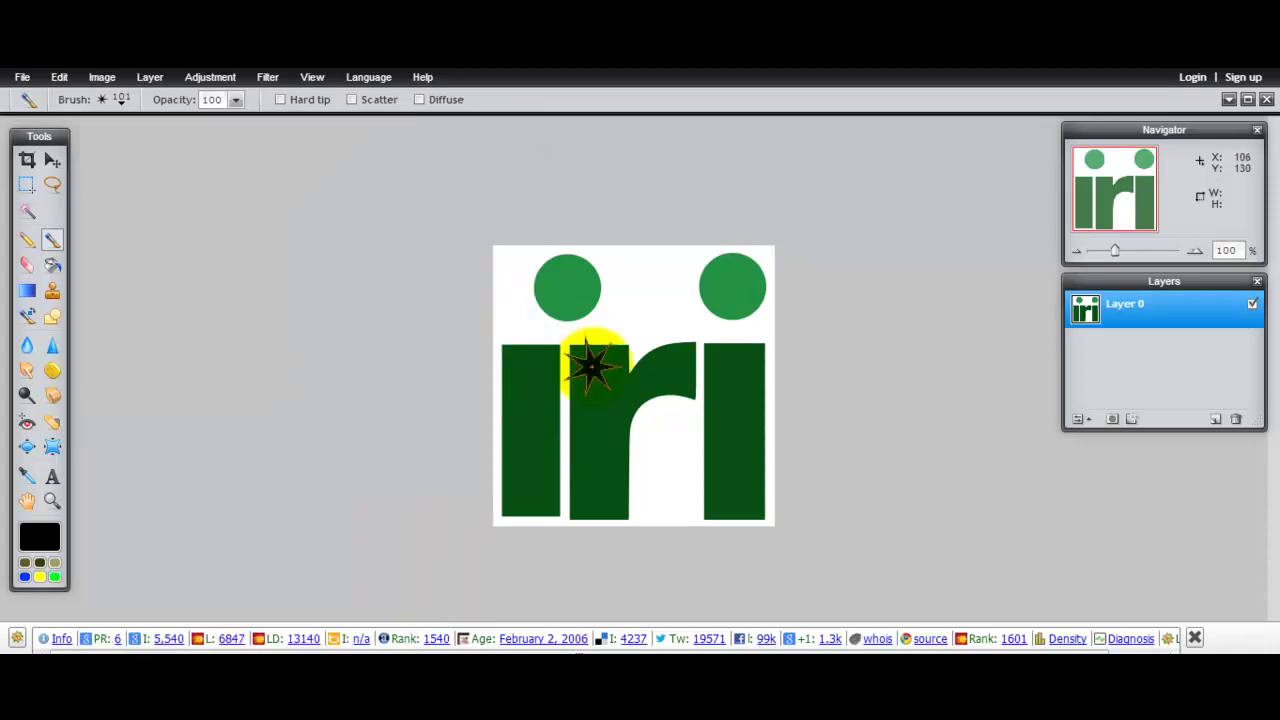
pyautogui.hotkey('ctrl', 'z')
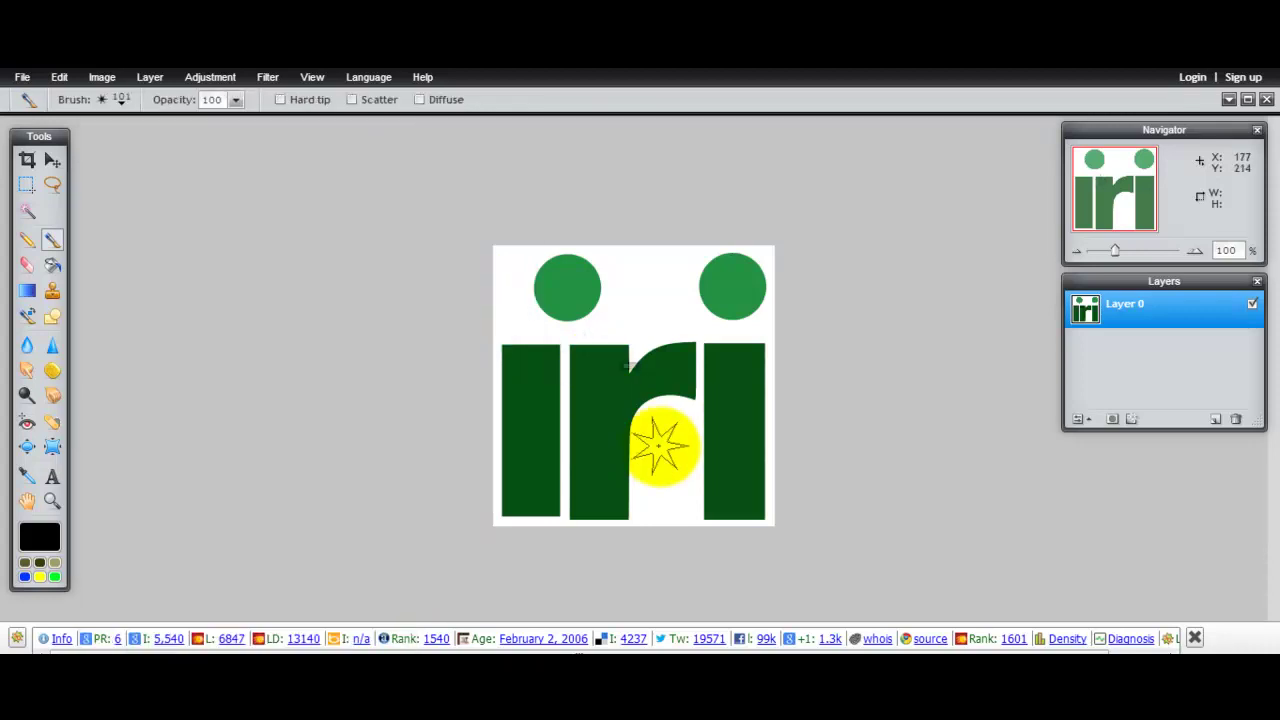
# Switch to Notepad and replace the note with "Choose your color as well.."
pyautogui.click(386, 652)
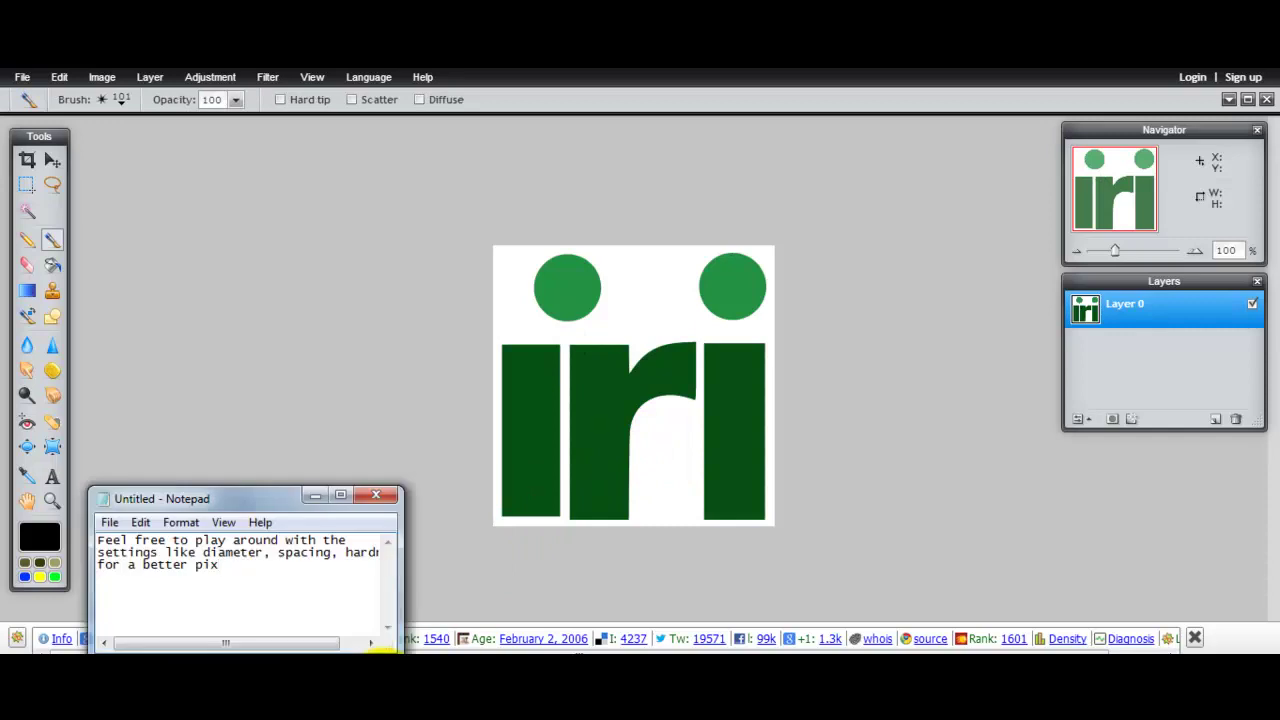
pyautogui.hotkey('ctrl', 'a')
pyautogui.write('Choo')
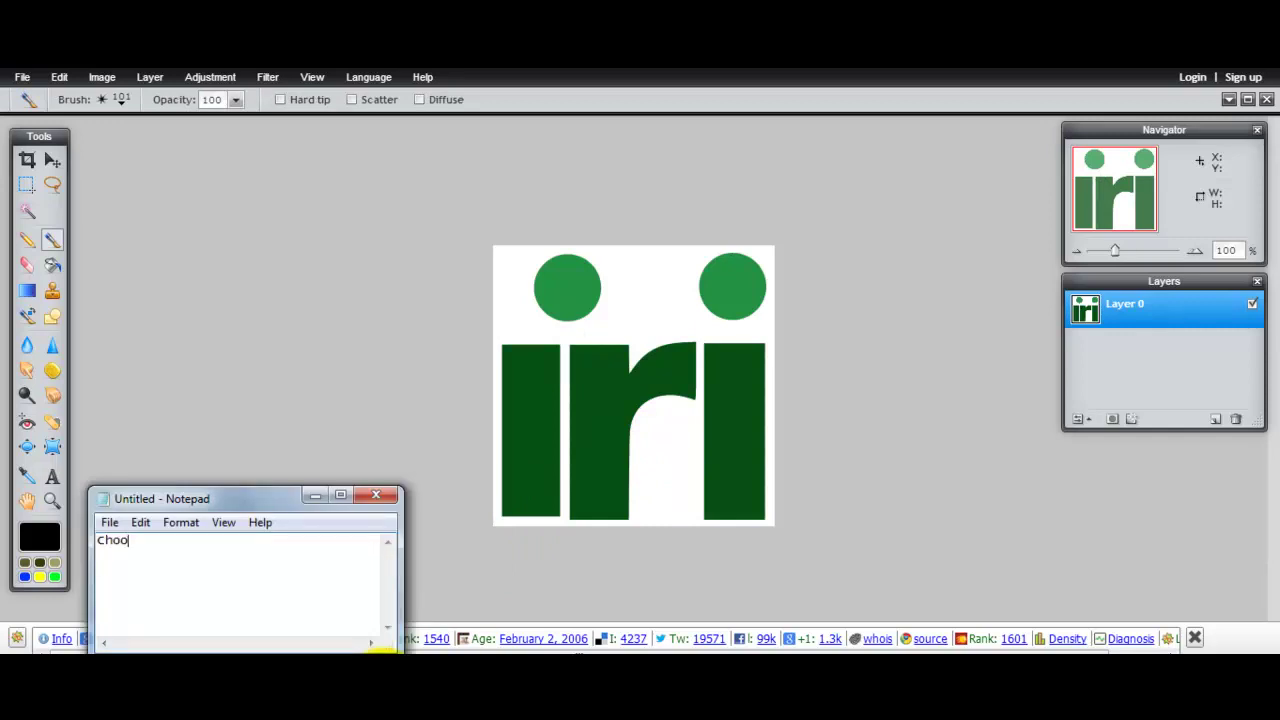
pyautogui.write('se your color as well..')
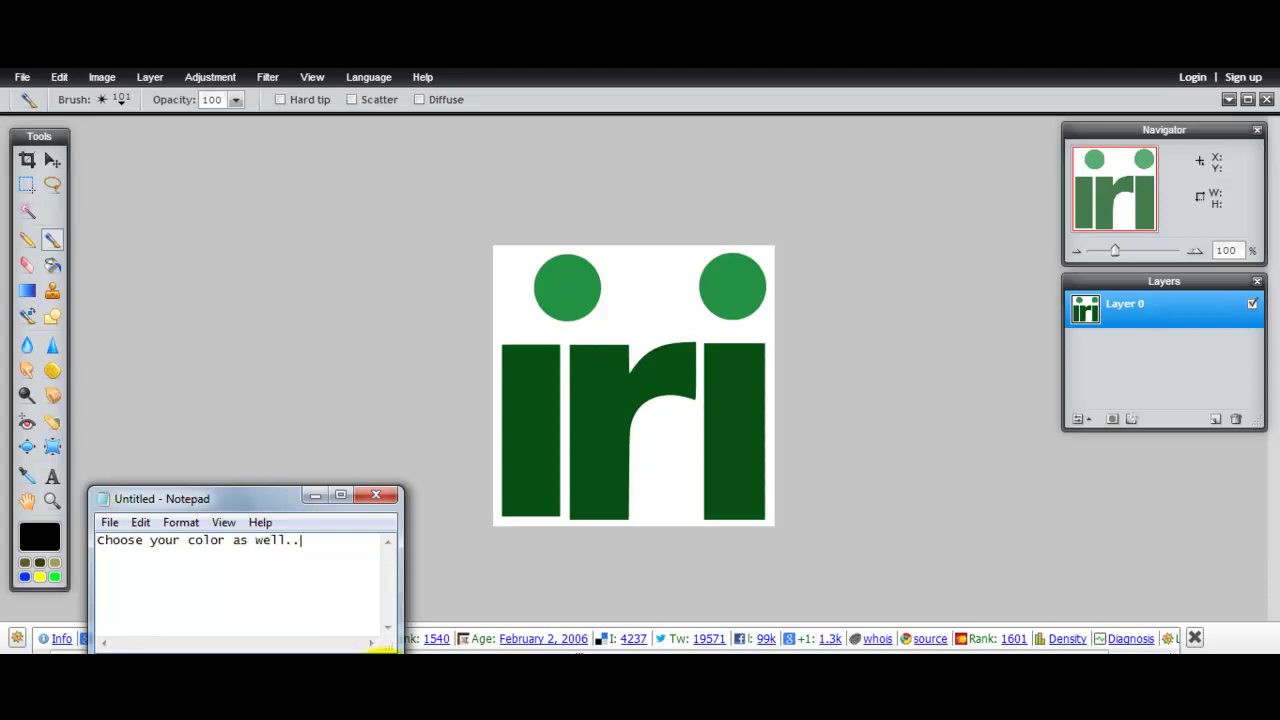
# Set the brush color to yellow and stamp a starburst on the stem of the letter r
pyautogui.click(41, 577)
pyautogui.click(600, 398)
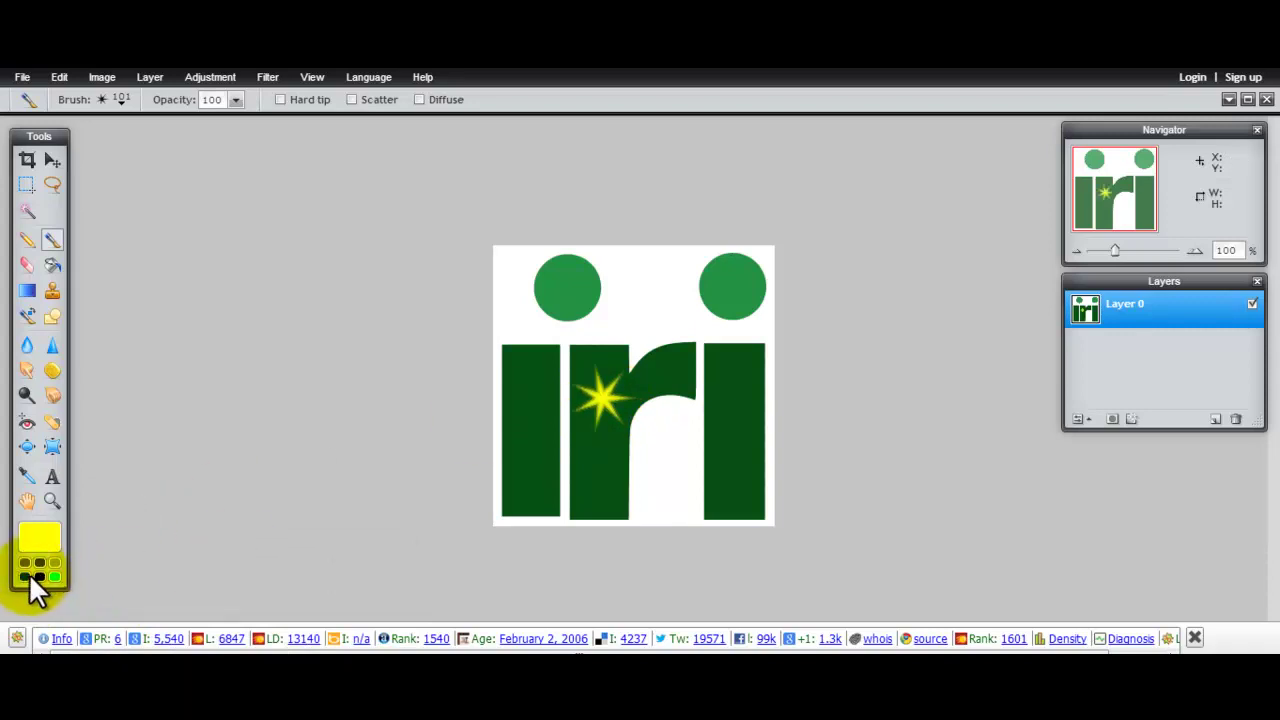
# Try a blue starburst on the first letter i and undo it
pyautogui.click(30, 573)
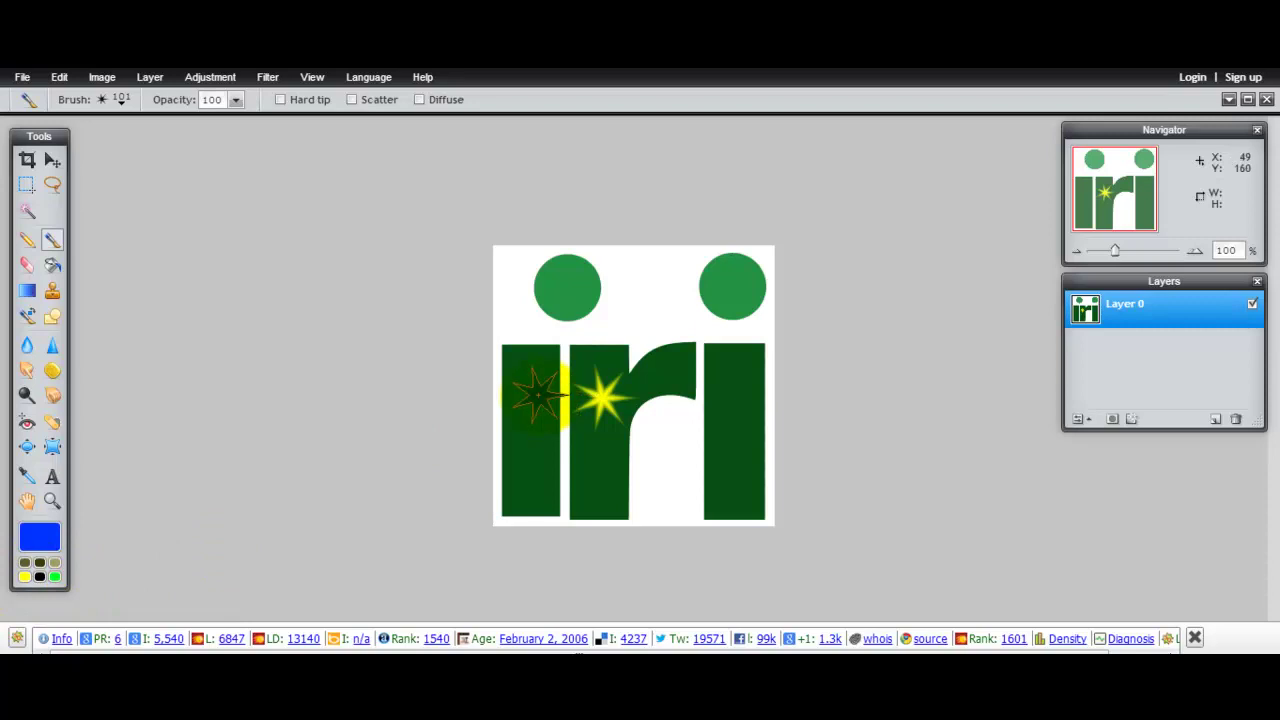
pyautogui.click(537, 395)
pyautogui.press('alt')
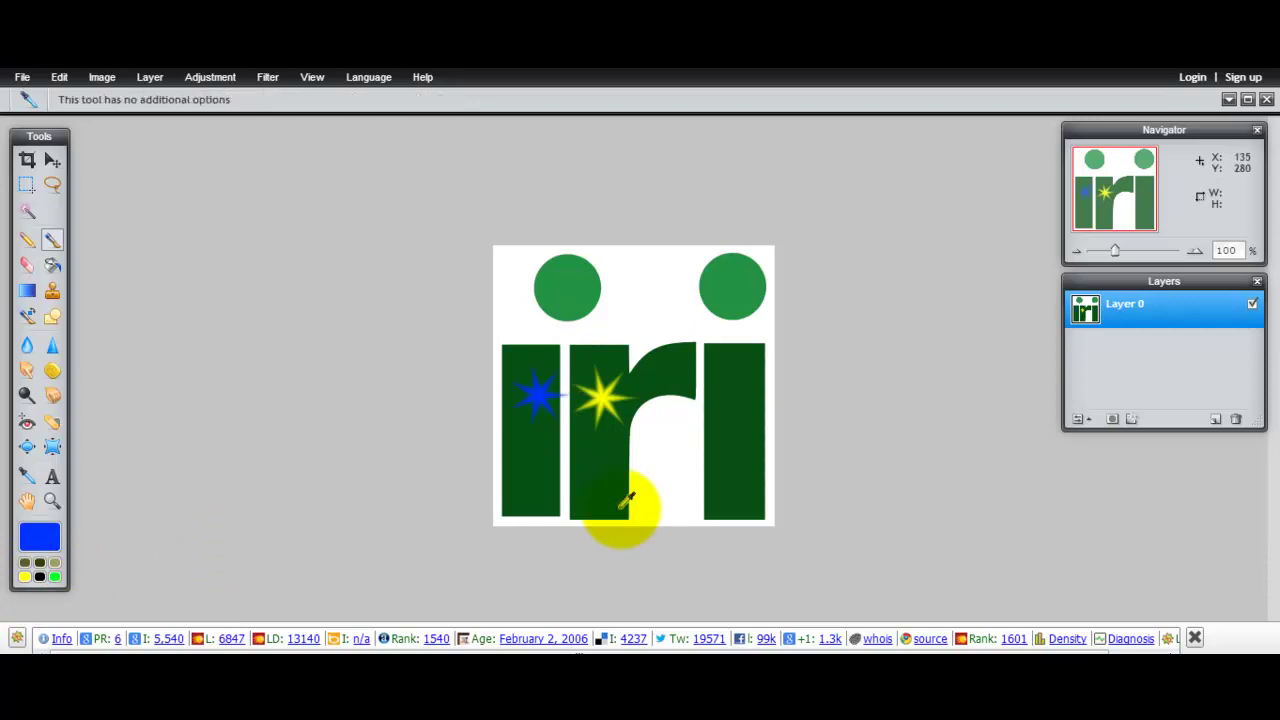
pyautogui.hotkey('ctrl', 'z')
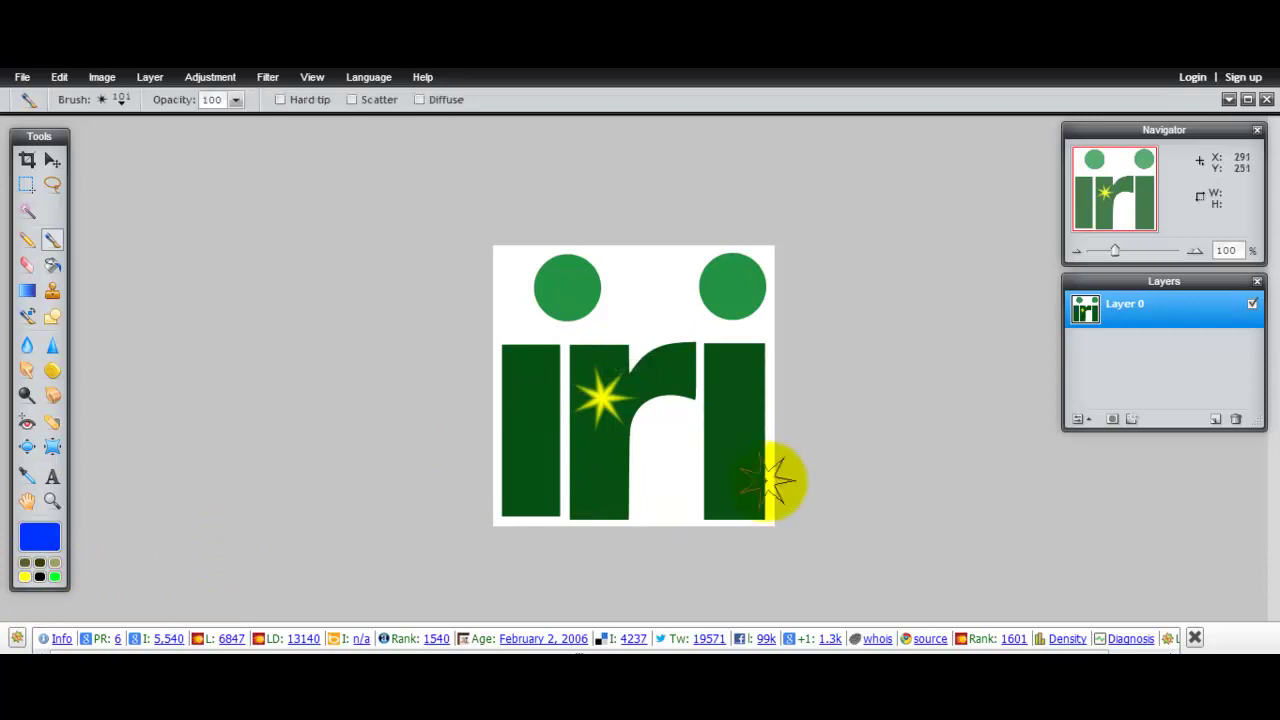
# Replace the Notepad note with "If you are one who redo and undo actions alot, you may want to apply all effects on a new layer.."
pyautogui.click(392, 690)
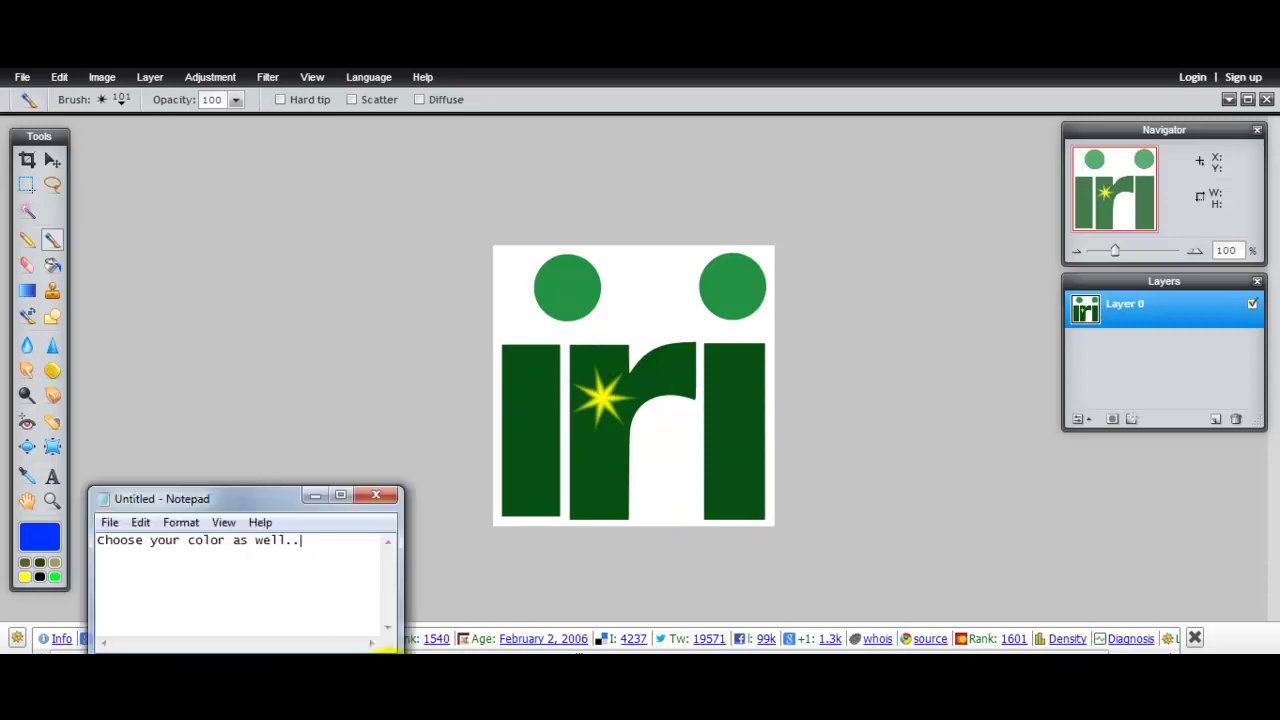
pyautogui.hotkey('ctrl', 'a')
pyautogui.write("That's it")
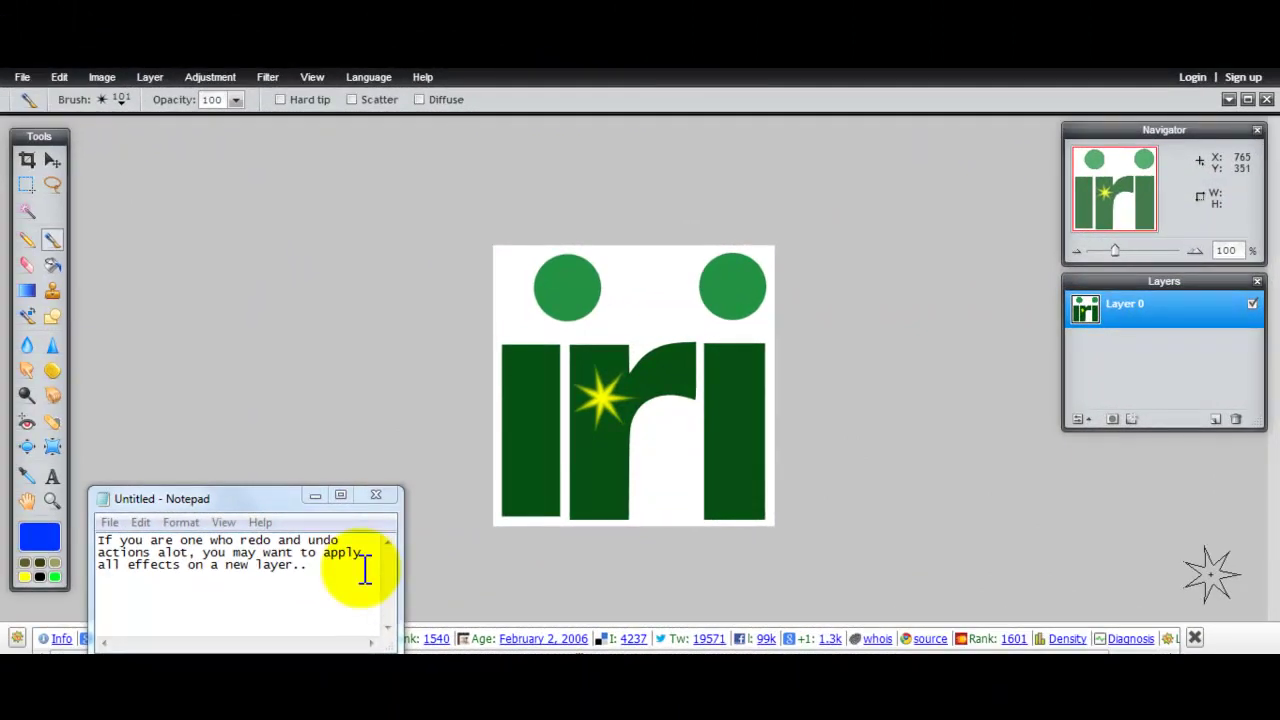
pyautogui.moveTo(310, 566); pyautogui.dragTo(98, 541)
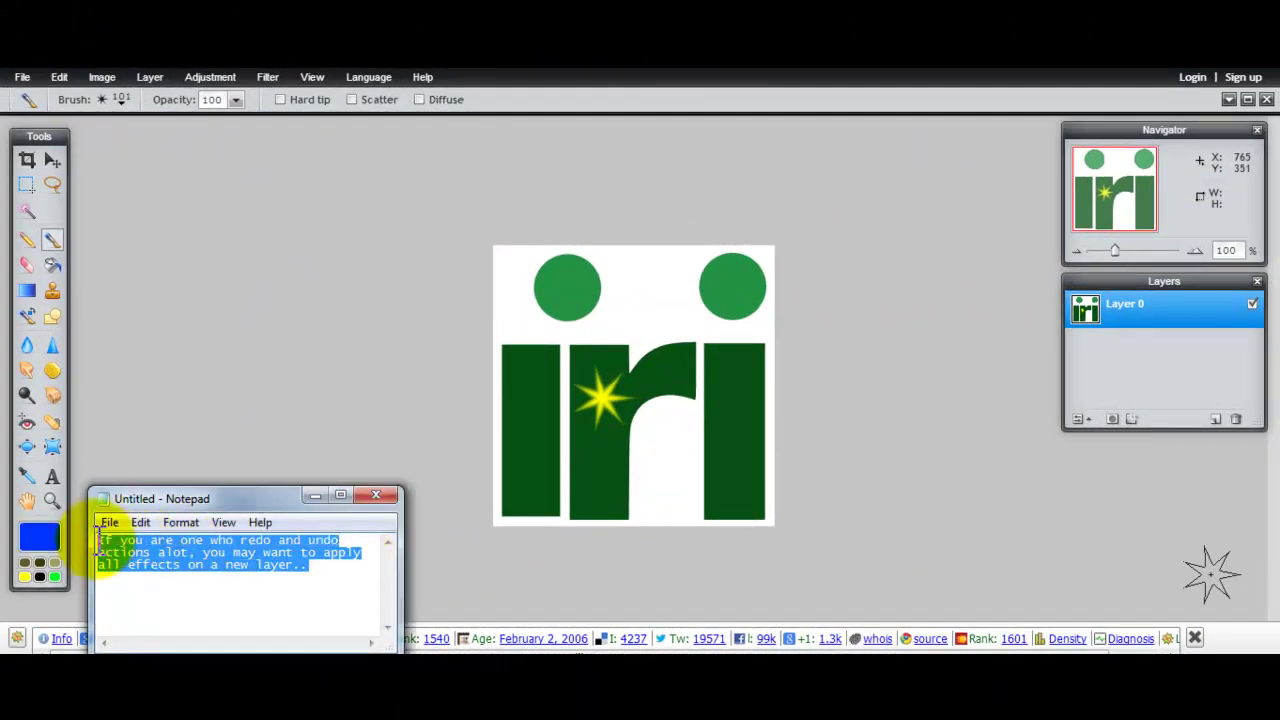
pyautogui.click(344, 572)
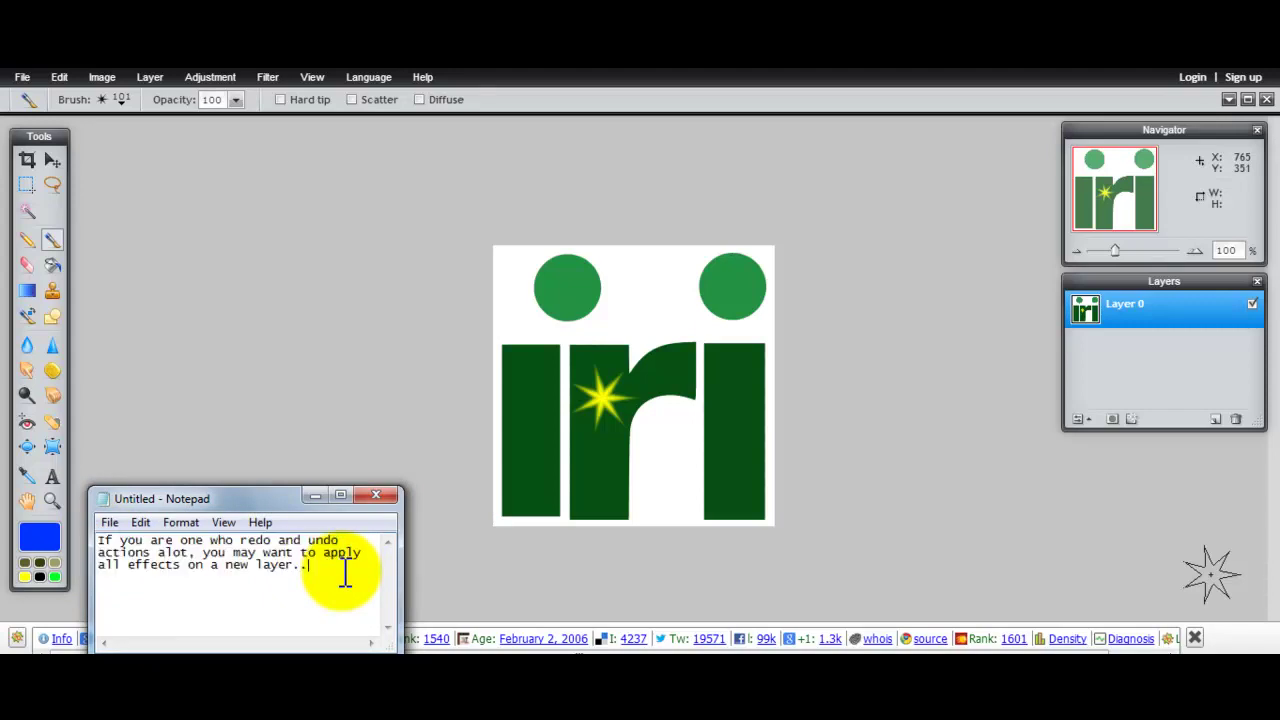
# Undo the yellow starburst on the logo and add a new empty layer above it
pyautogui.click(52, 160)
pyautogui.hotkey('ctrl', 'z')
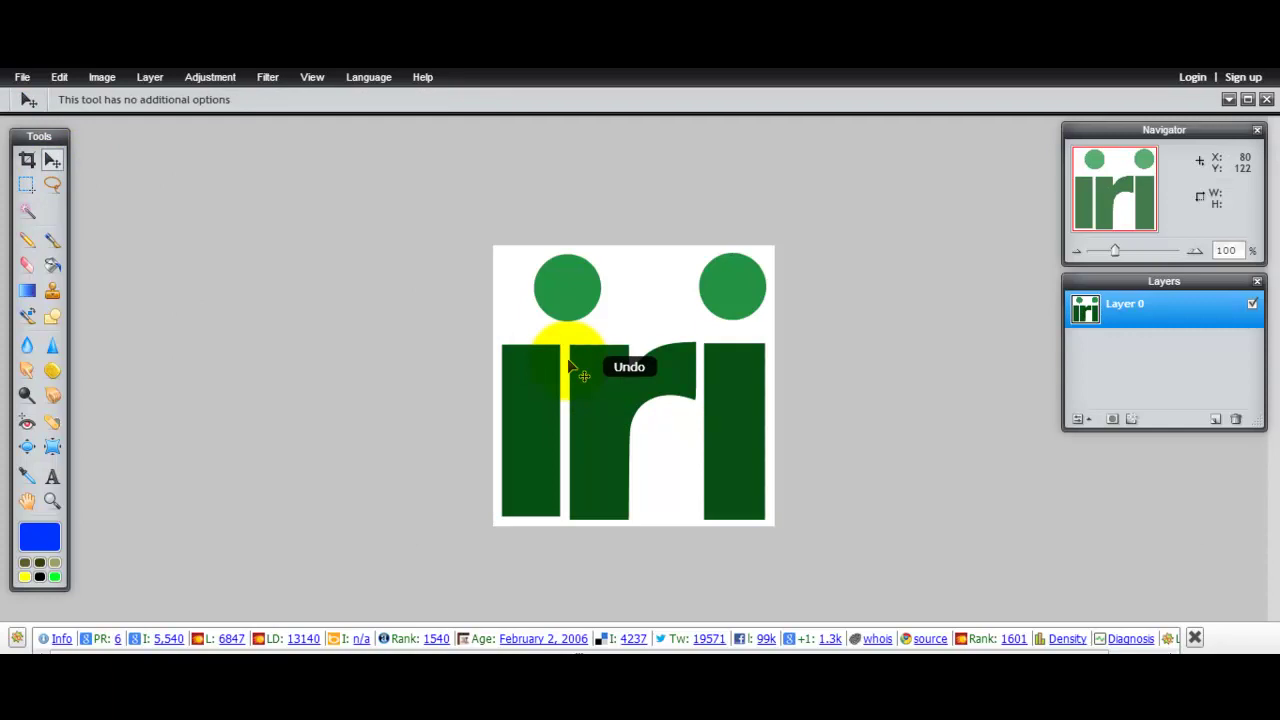
pyautogui.click(1214, 418)
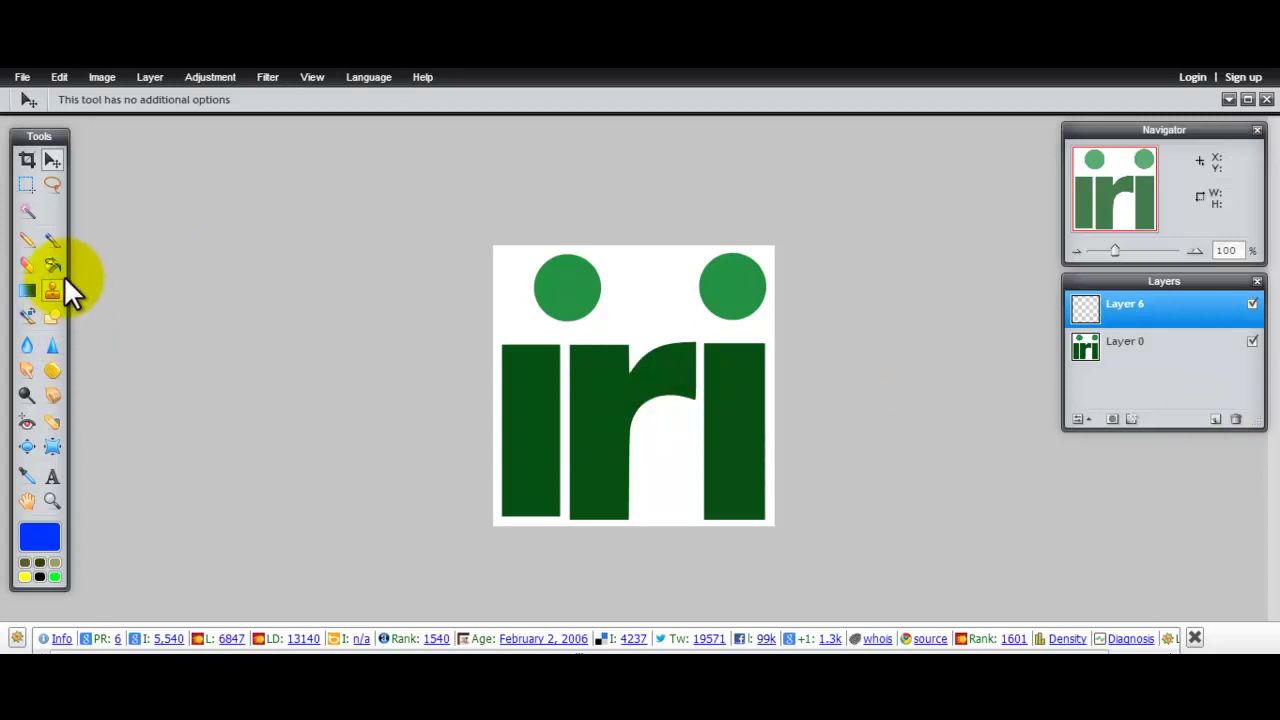
# Brush a yellow starburst onto the r's stem on the new layer, and toggle that layer's visibility off and on
pyautogui.click(52, 239)
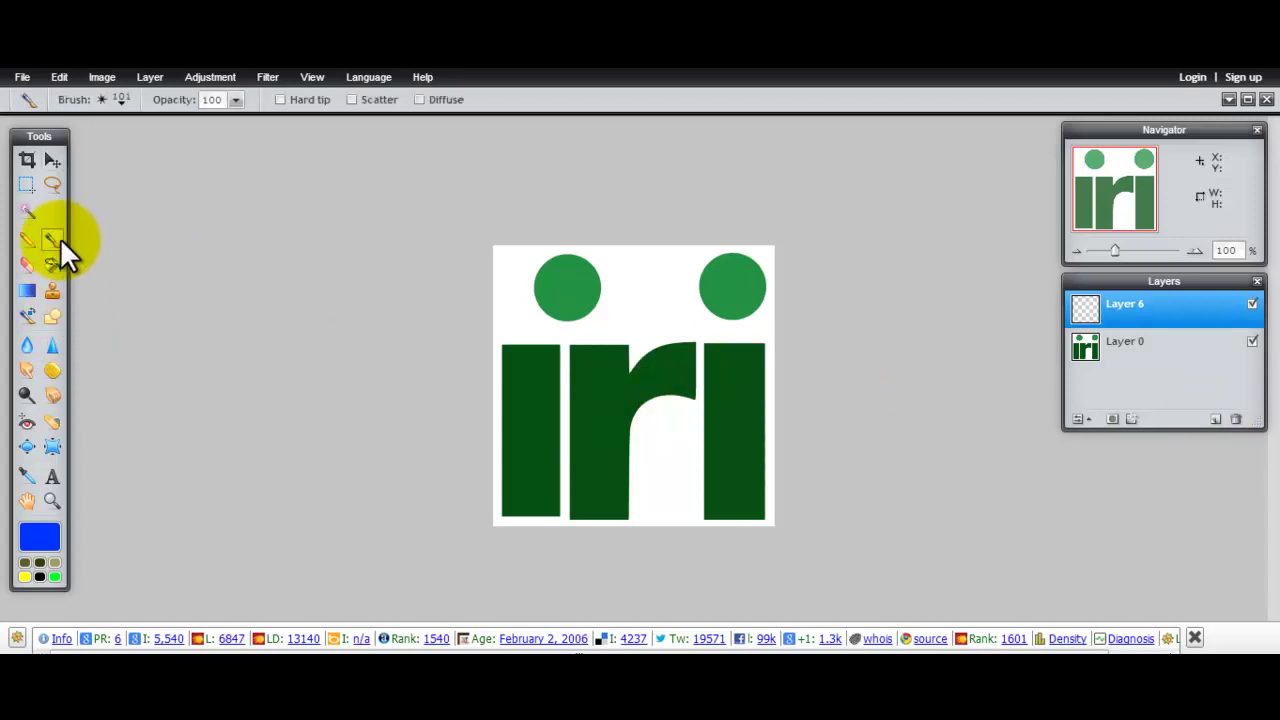
pyautogui.click(603, 409)
pyautogui.hotkey('ctrl', 'z')
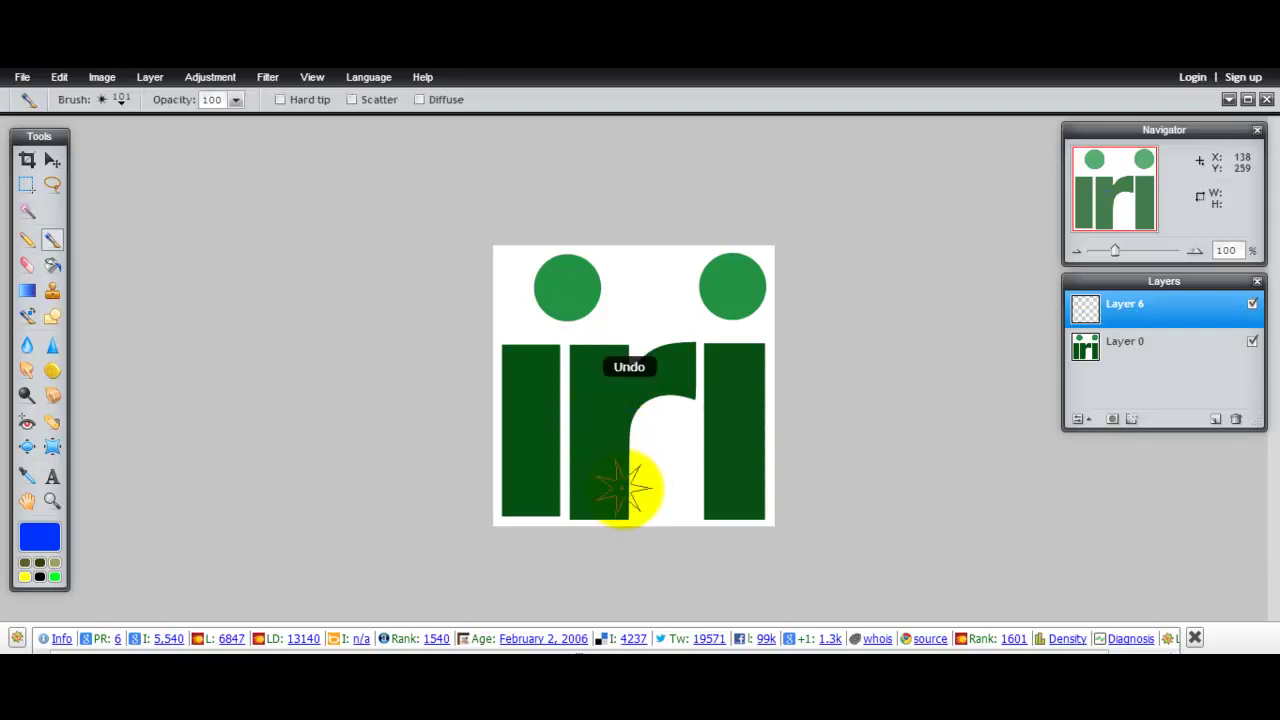
pyautogui.click(25, 576)
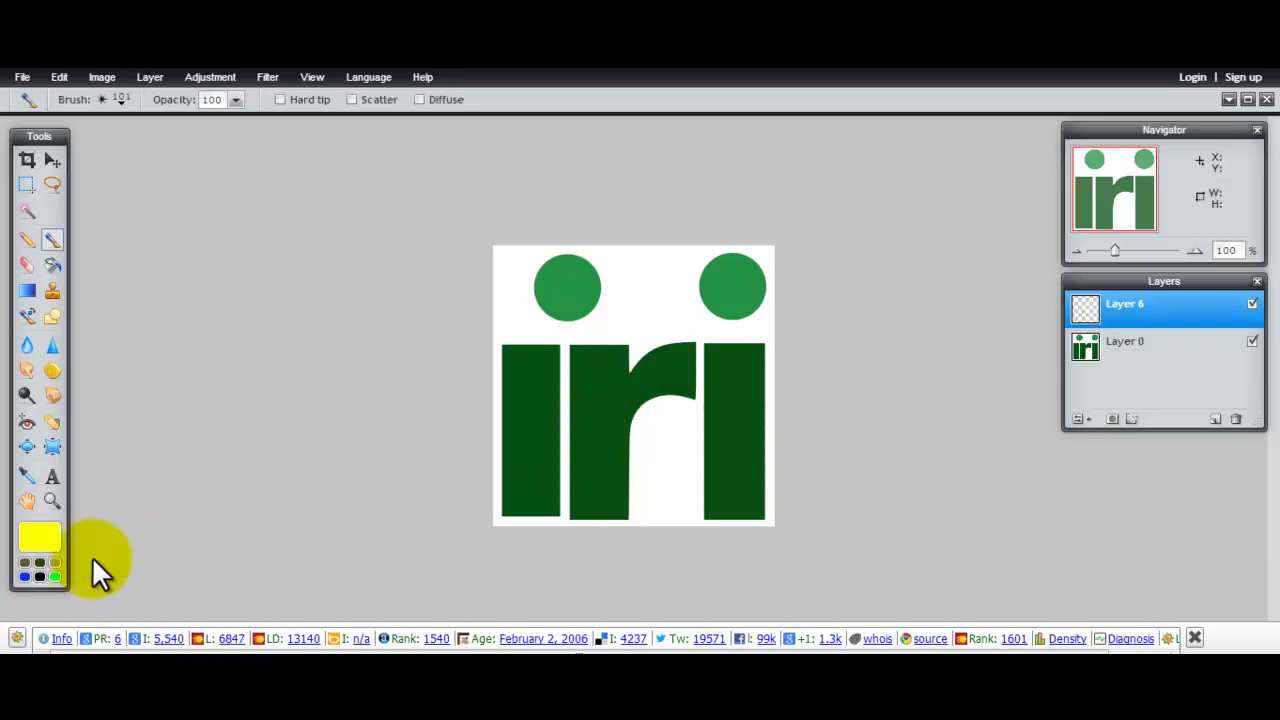
pyautogui.click(603, 412)
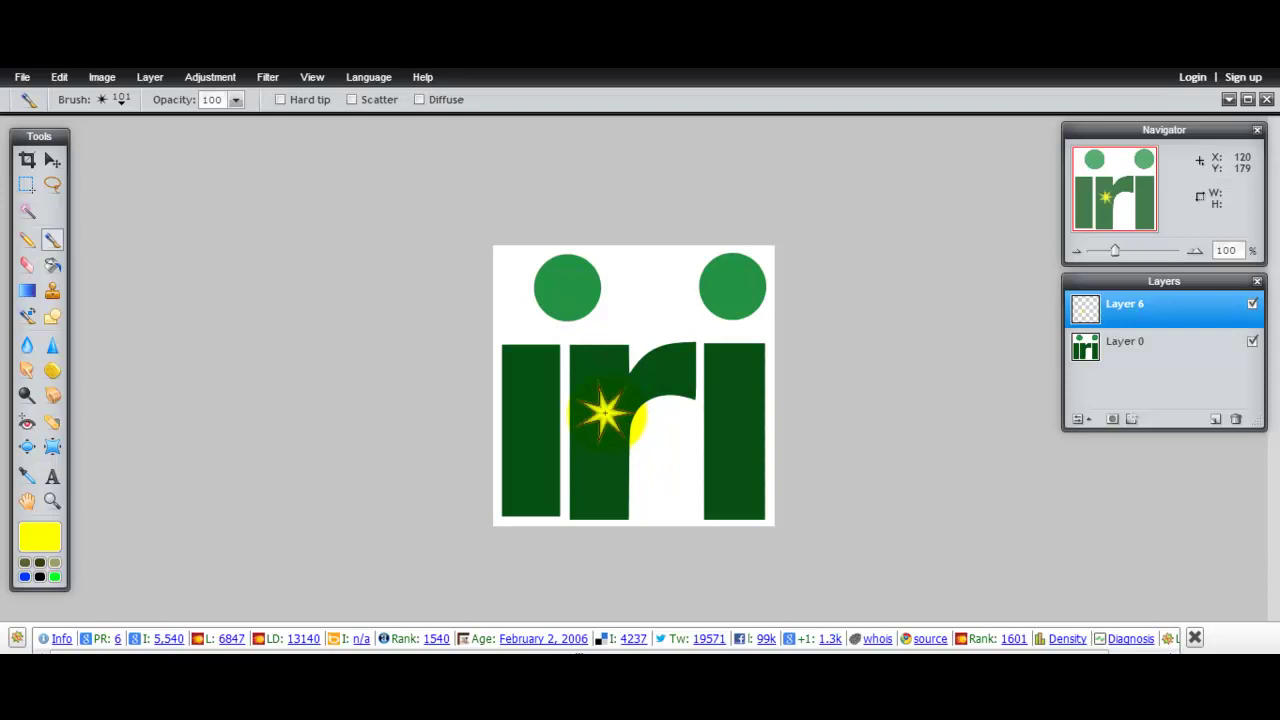
pyautogui.click(1252, 304)
pyautogui.click(1253, 306)
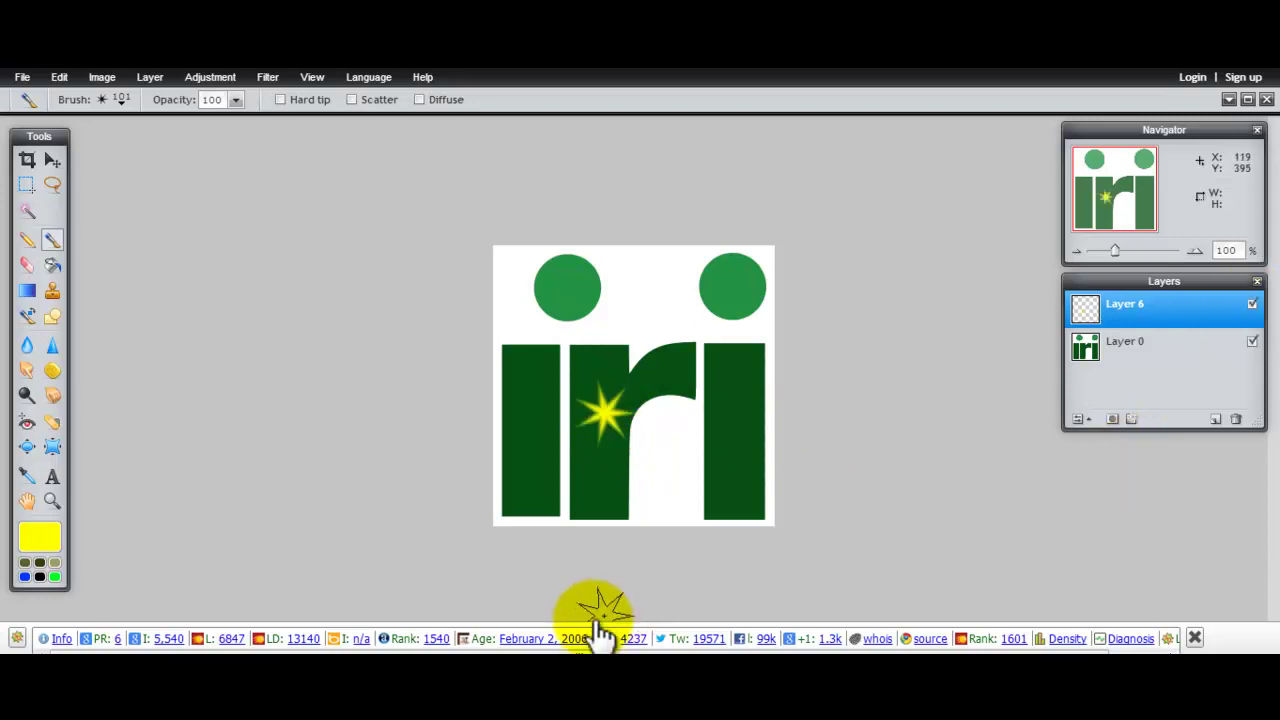
# Replace the Notepad note with "Easier to re-edit.. if there's anything.. you dislike.. or feel not right.." on two lines
pyautogui.hotkey('ctrl', 'a')
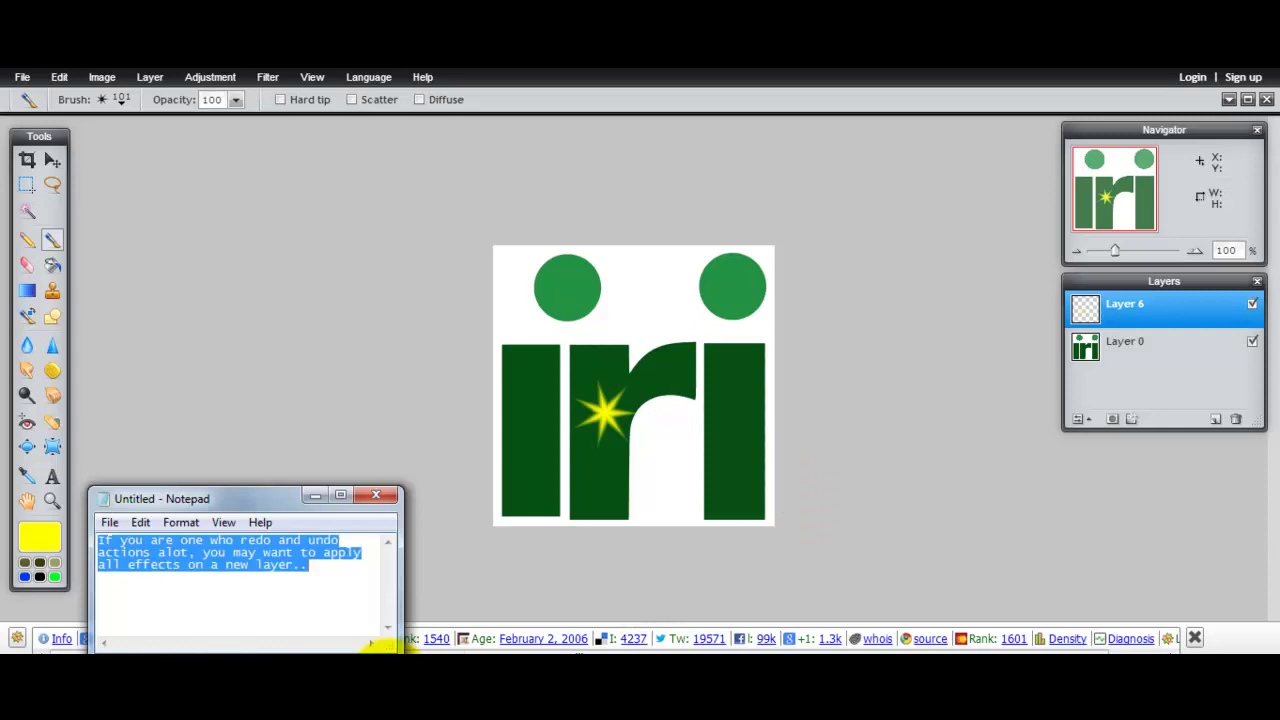
pyautogui.write('Easier to re-edit')
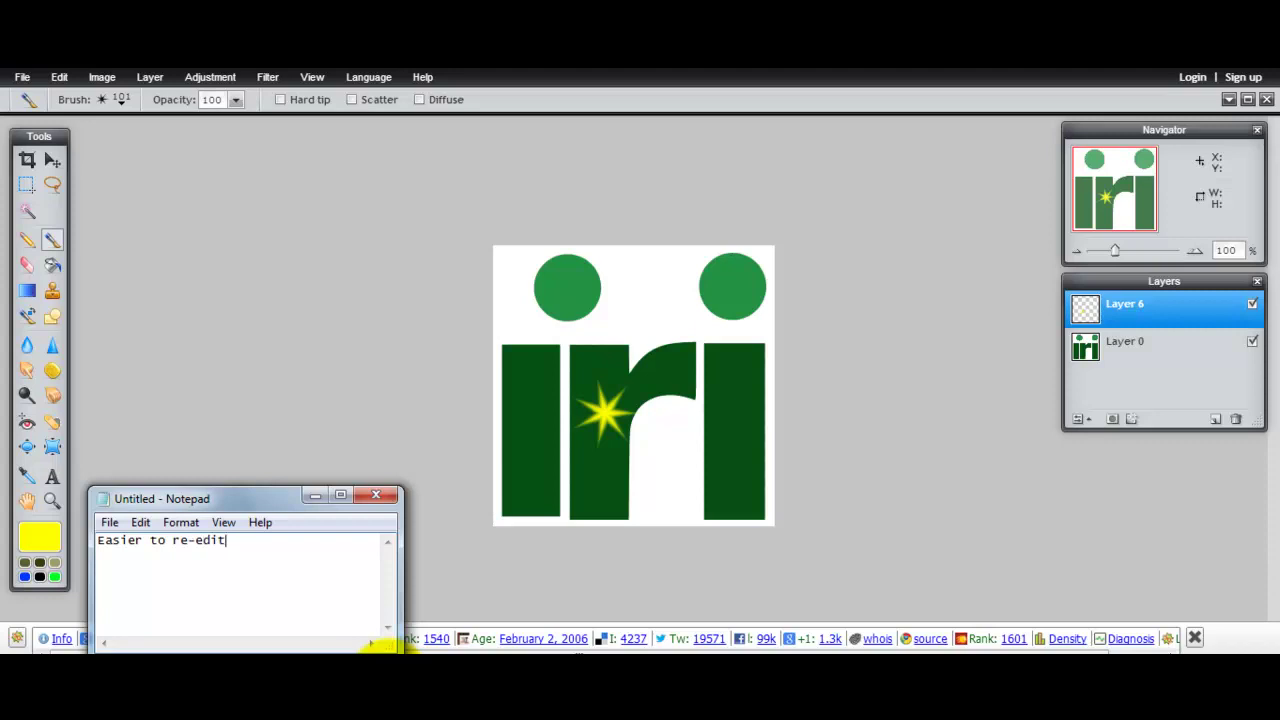
pyautogui.write(".. if there's anything..")
pyautogui.press('Return')
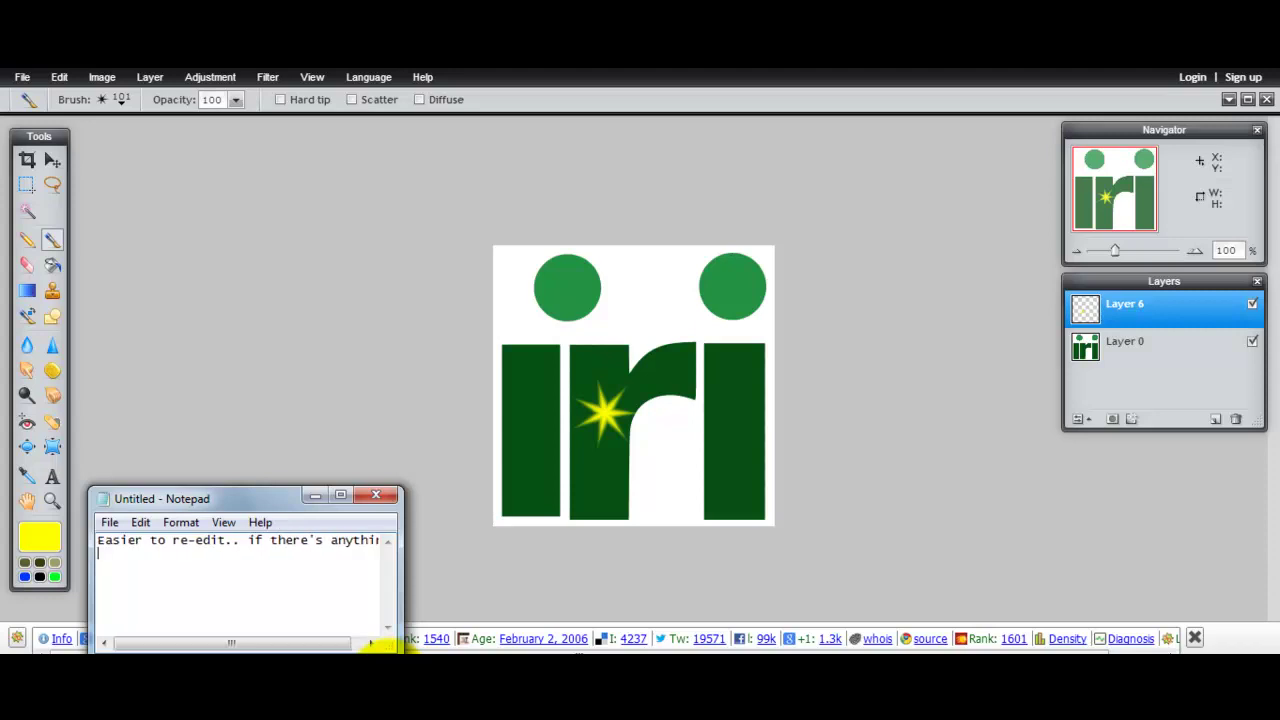
pyautogui.write('you dislike.. or feel not right..')
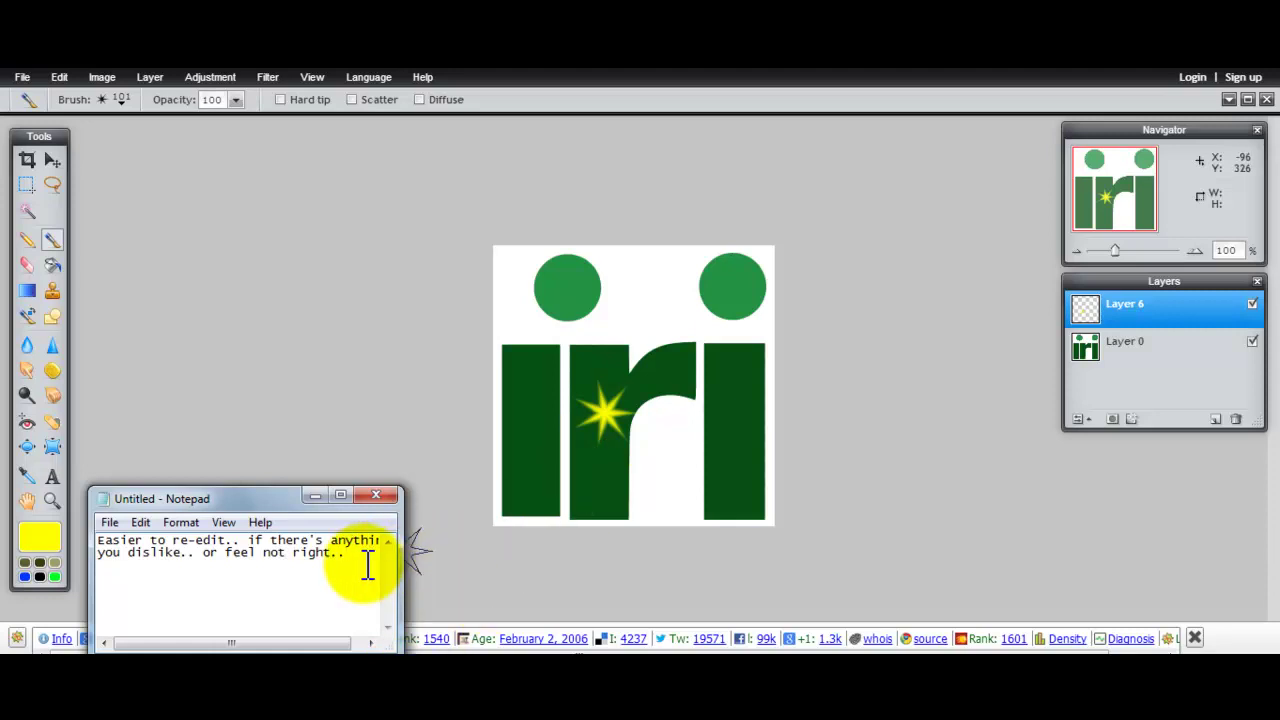
# Add the lines "Want to create more effect?" and "Play with the layer options.." to the note, separated by blank lines
pyautogui.press('Return')
pyautogui.press('Return')
pyautogui.write('Want to create more effect?  ')
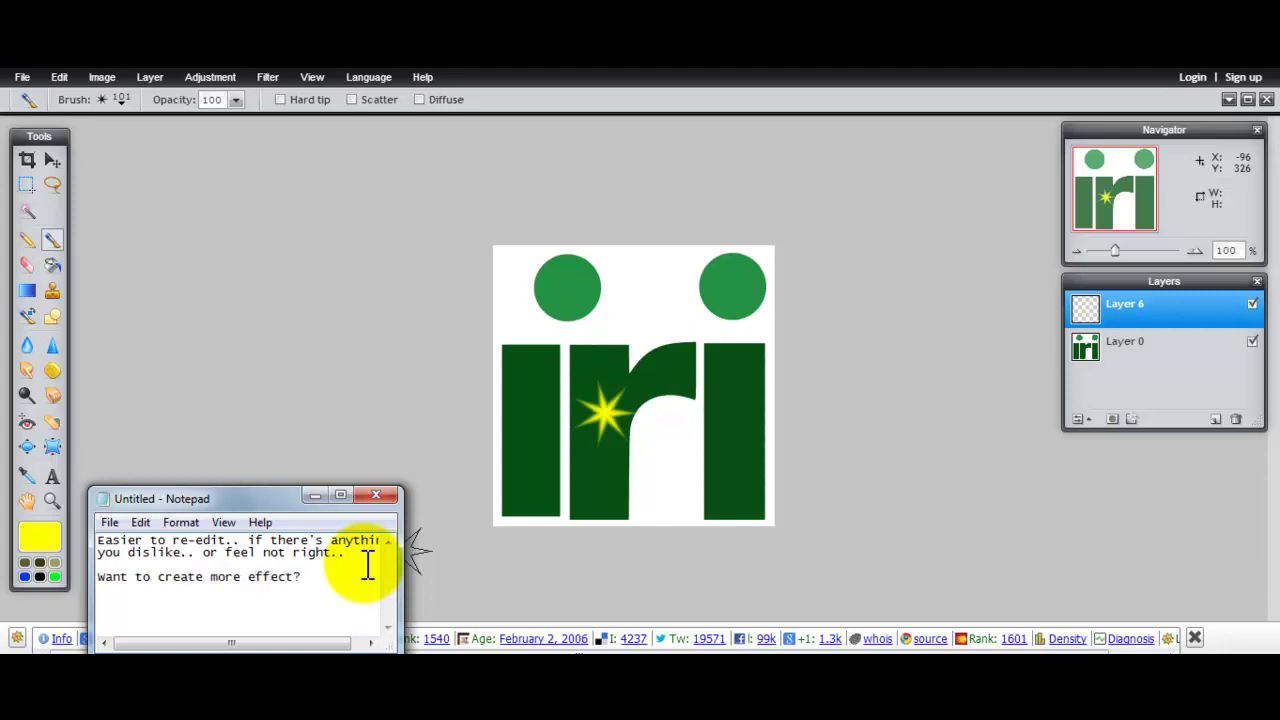
pyautogui.write('Play with the layer options..')
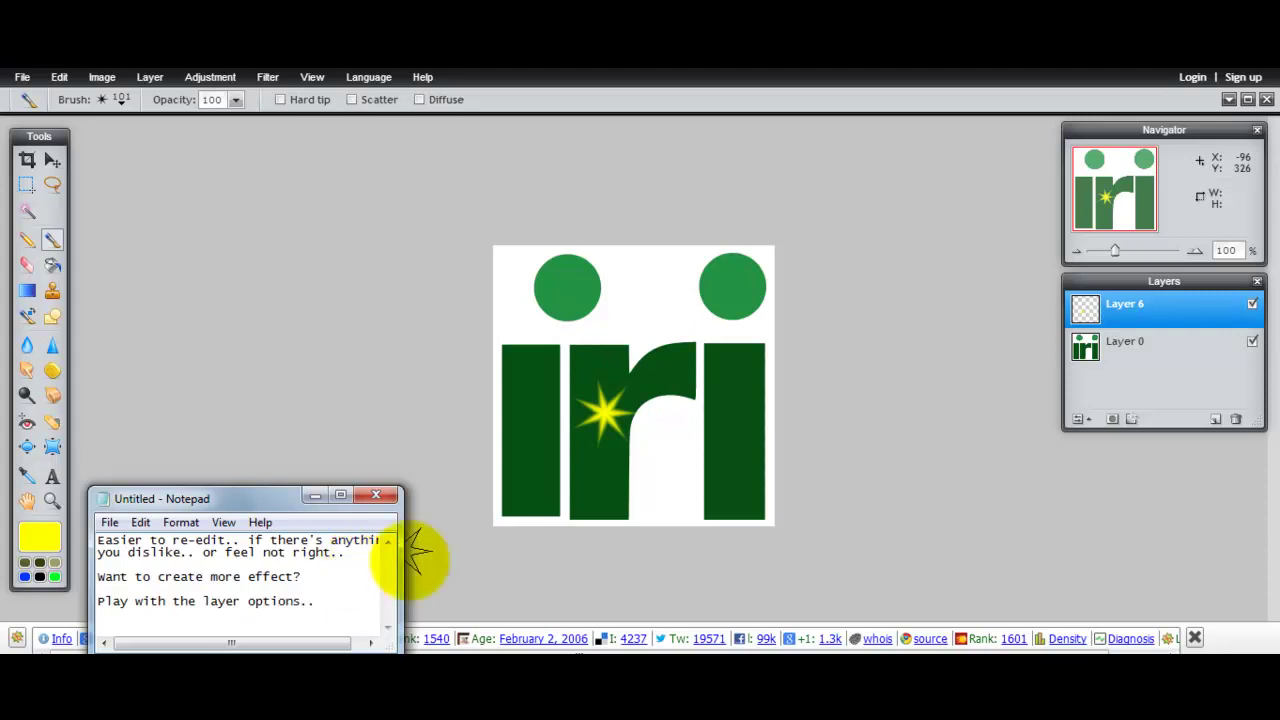
# Open the layer styles of the starburst layer, try Outer glow and Inner glow on and off, and enable Inner glow
pyautogui.click(1129, 416)
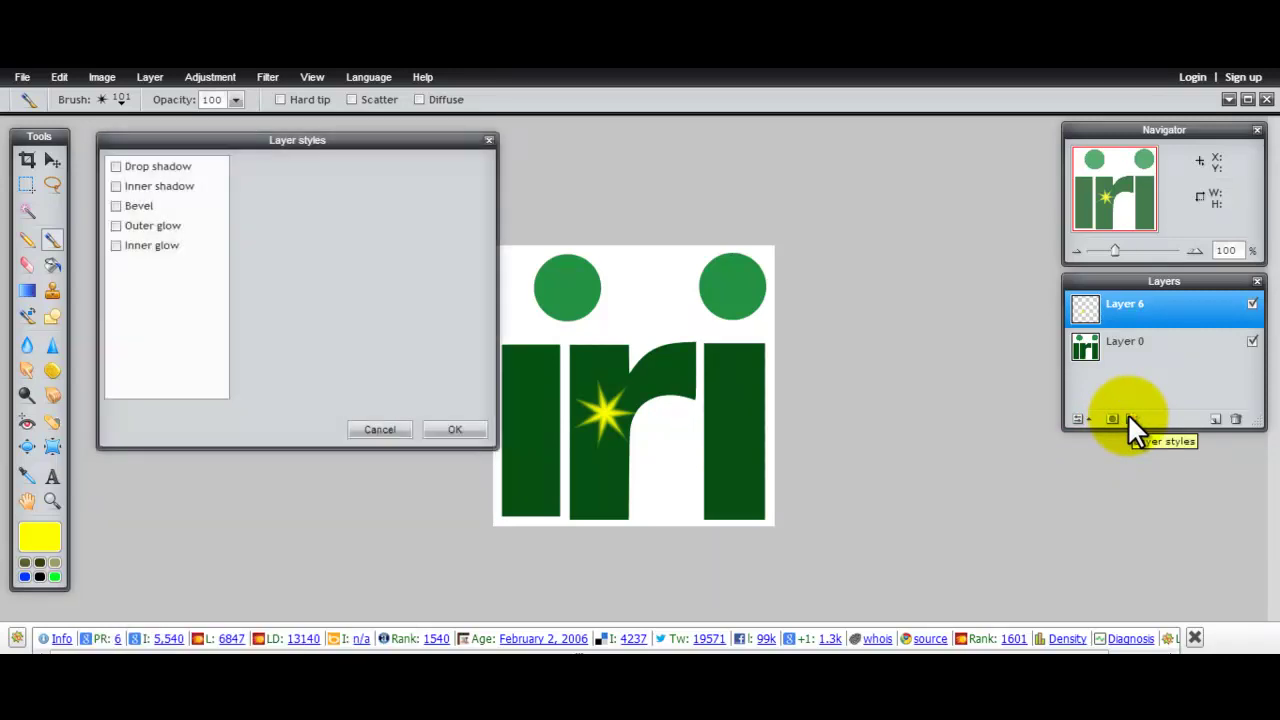
pyautogui.click(116, 225)
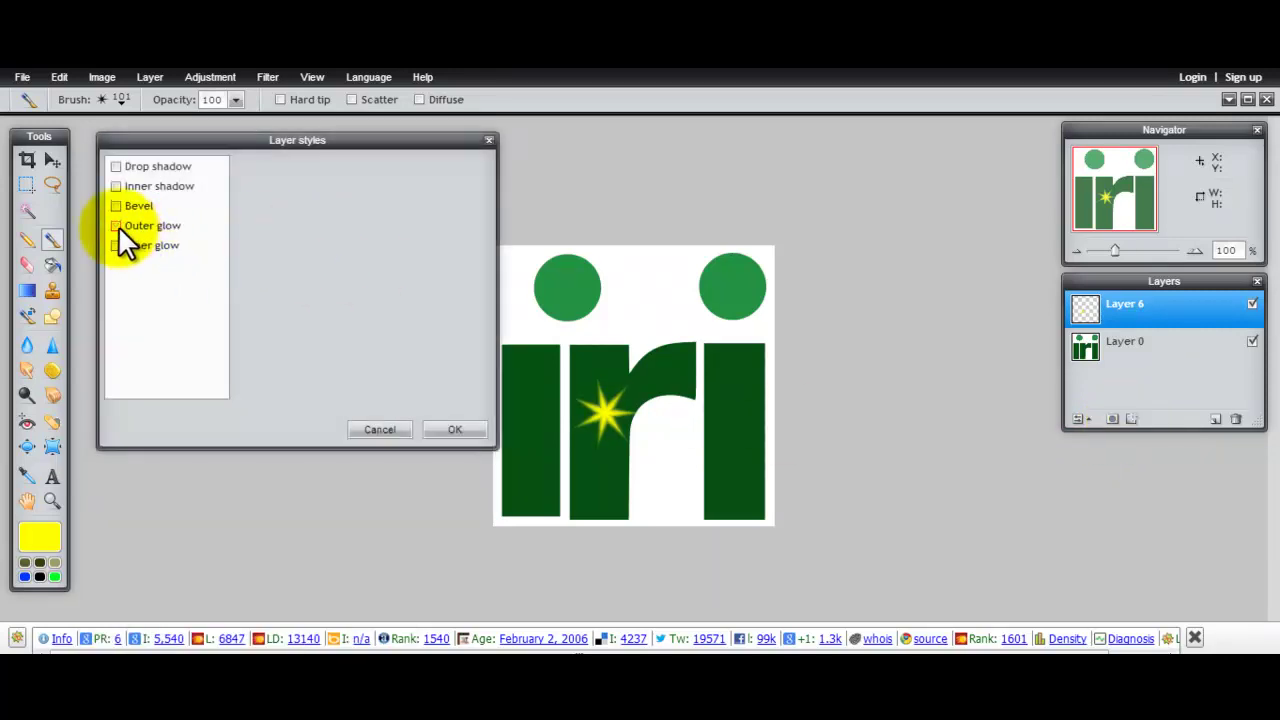
pyautogui.click(117, 225)
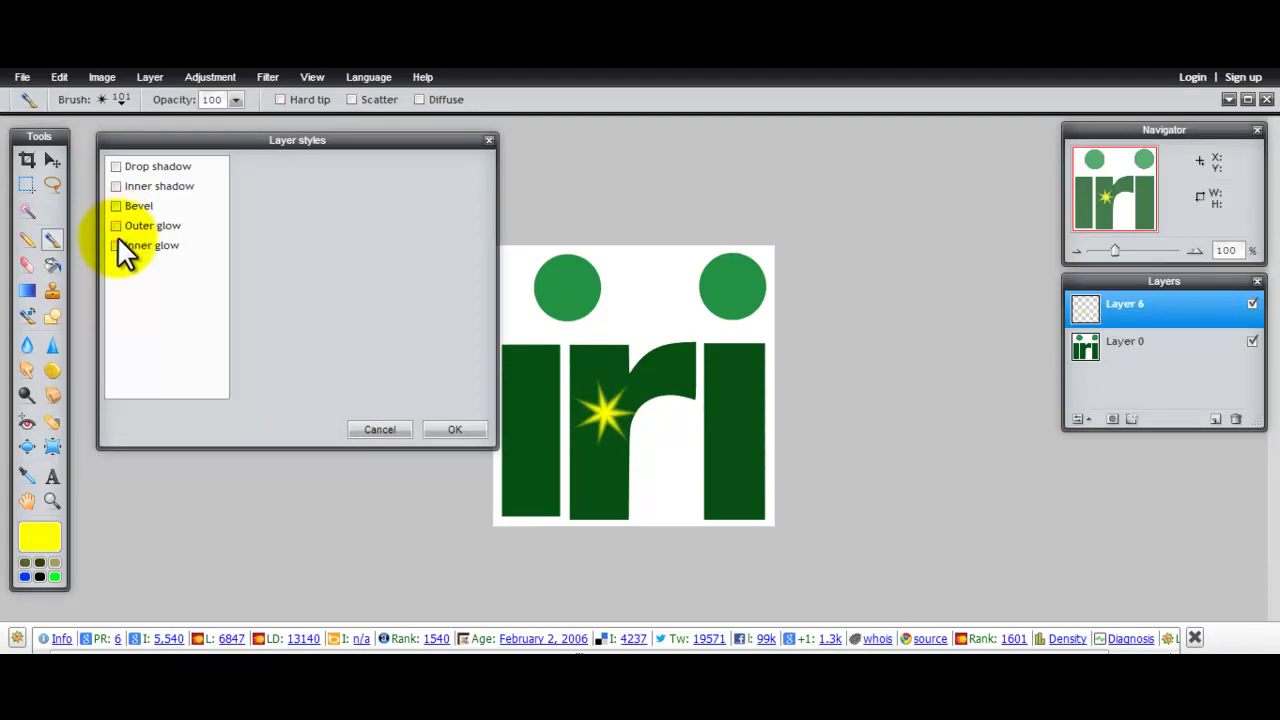
pyautogui.click(117, 243)
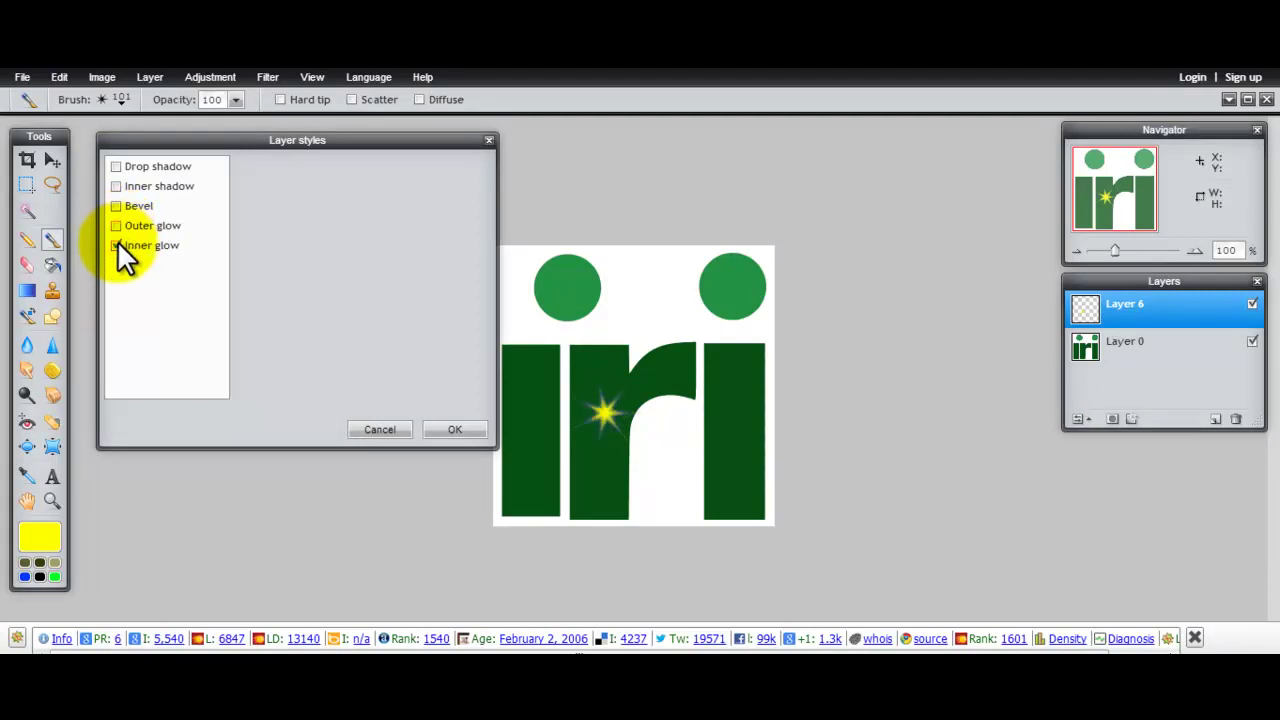
pyautogui.click(117, 243)
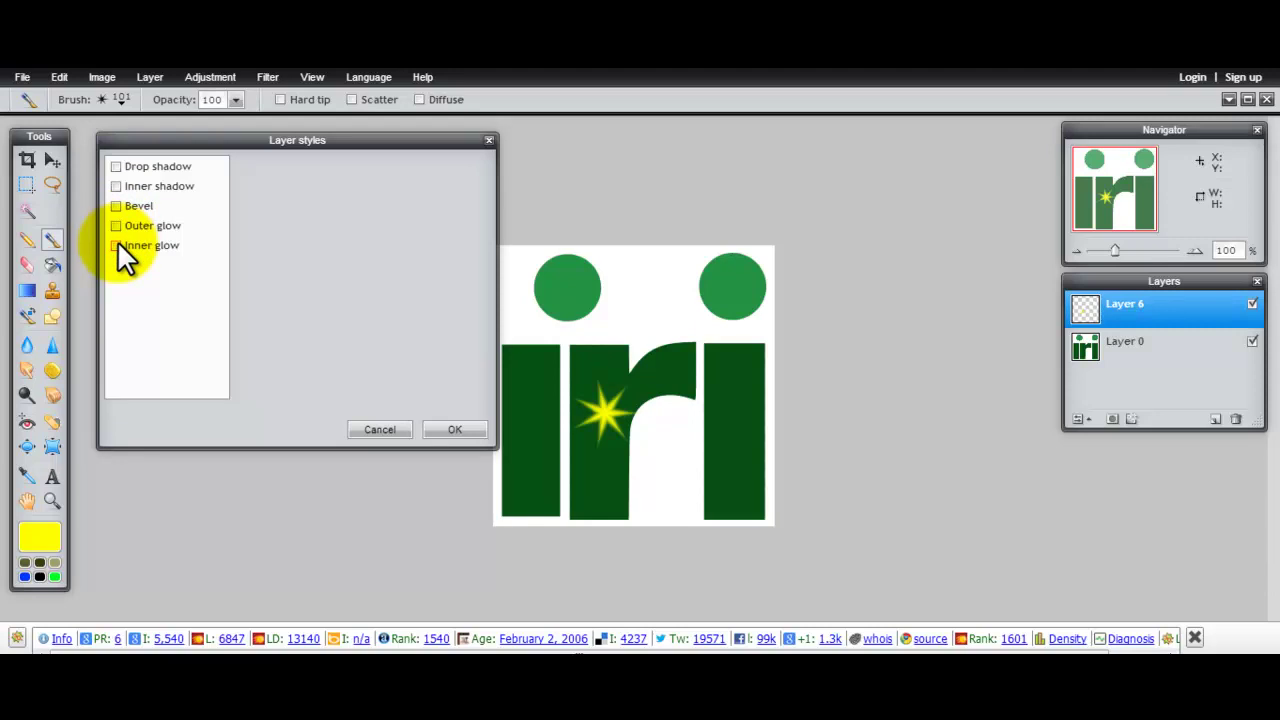
pyautogui.click(137, 245)
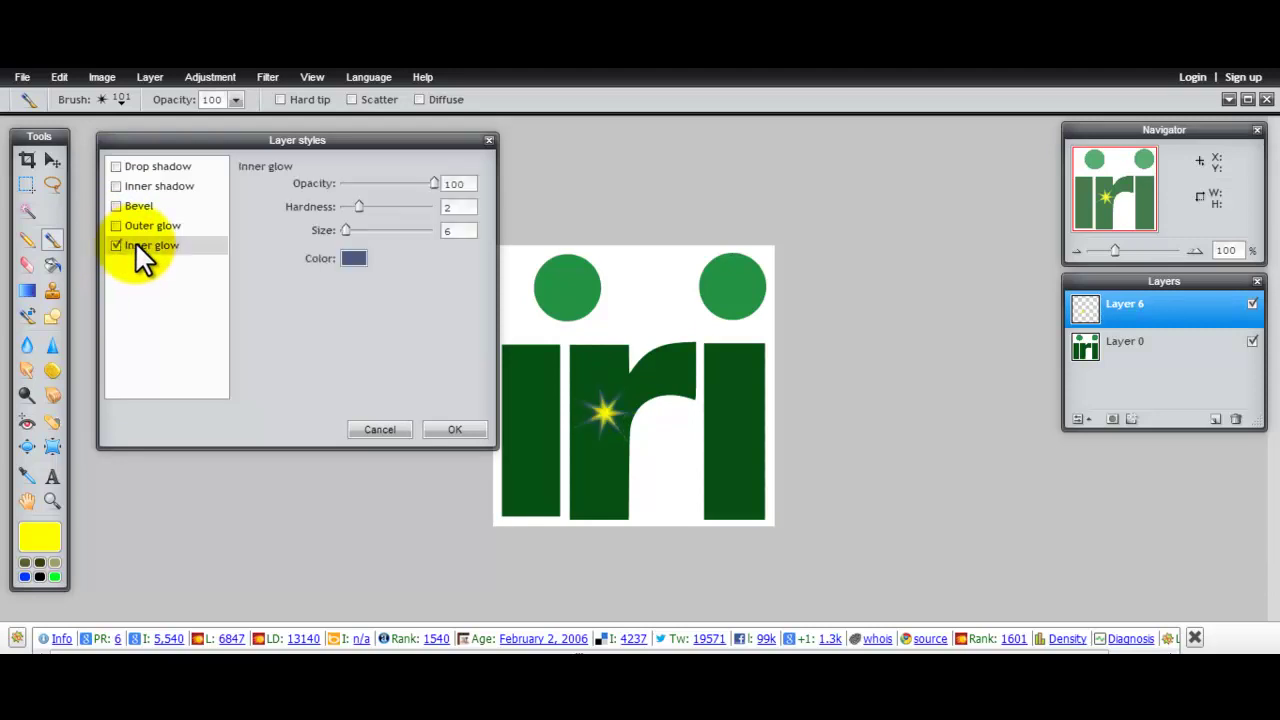
# Set the Inner glow color to a light red shade
pyautogui.click(349, 259)
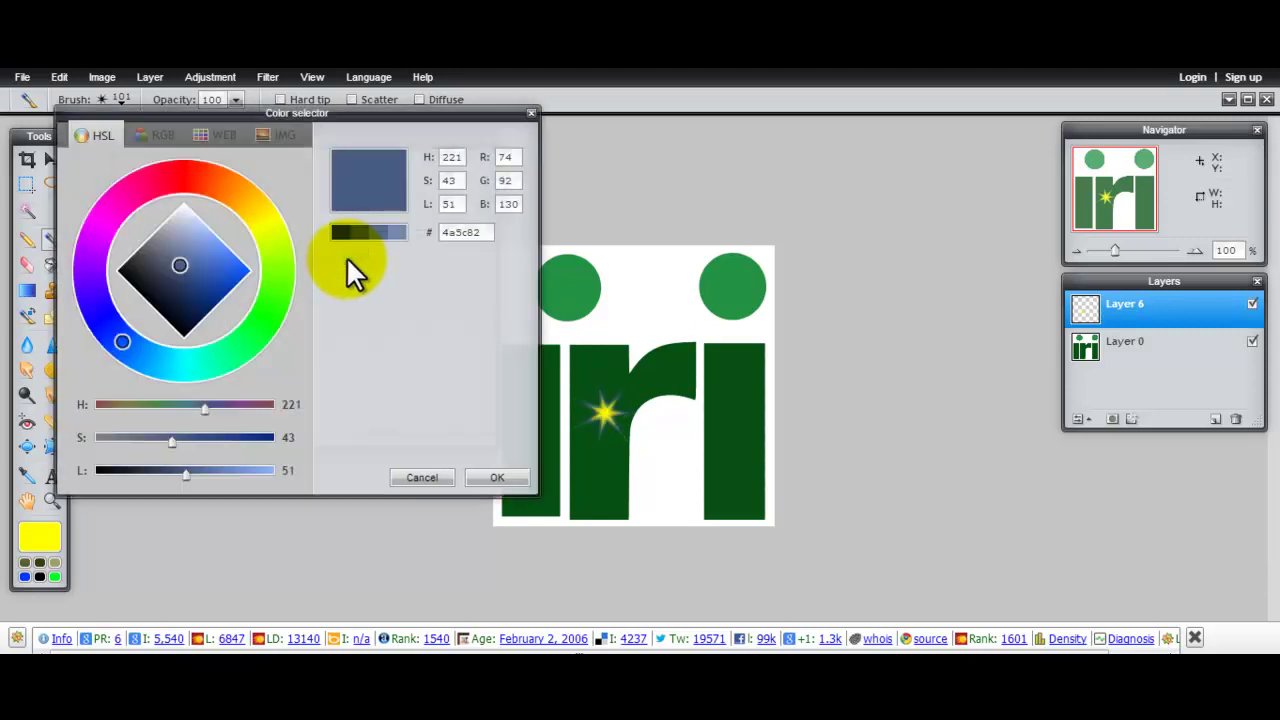
pyautogui.click(225, 185)
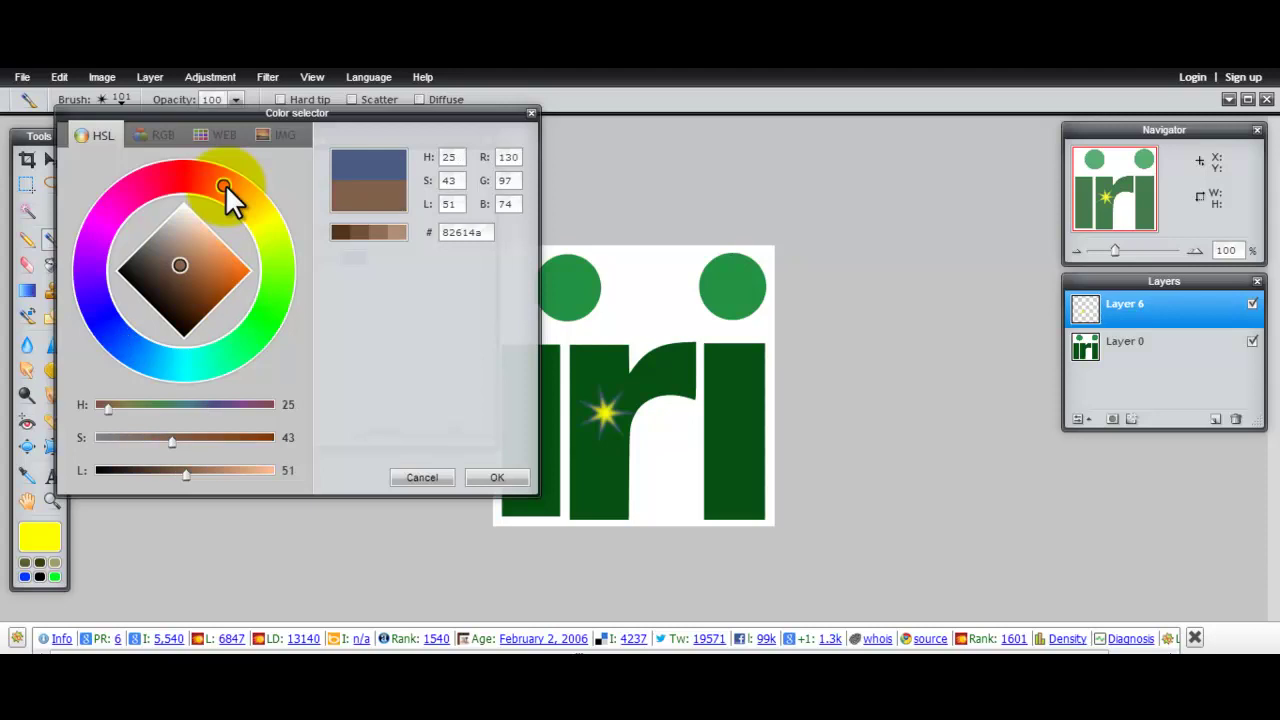
pyautogui.click(235, 268)
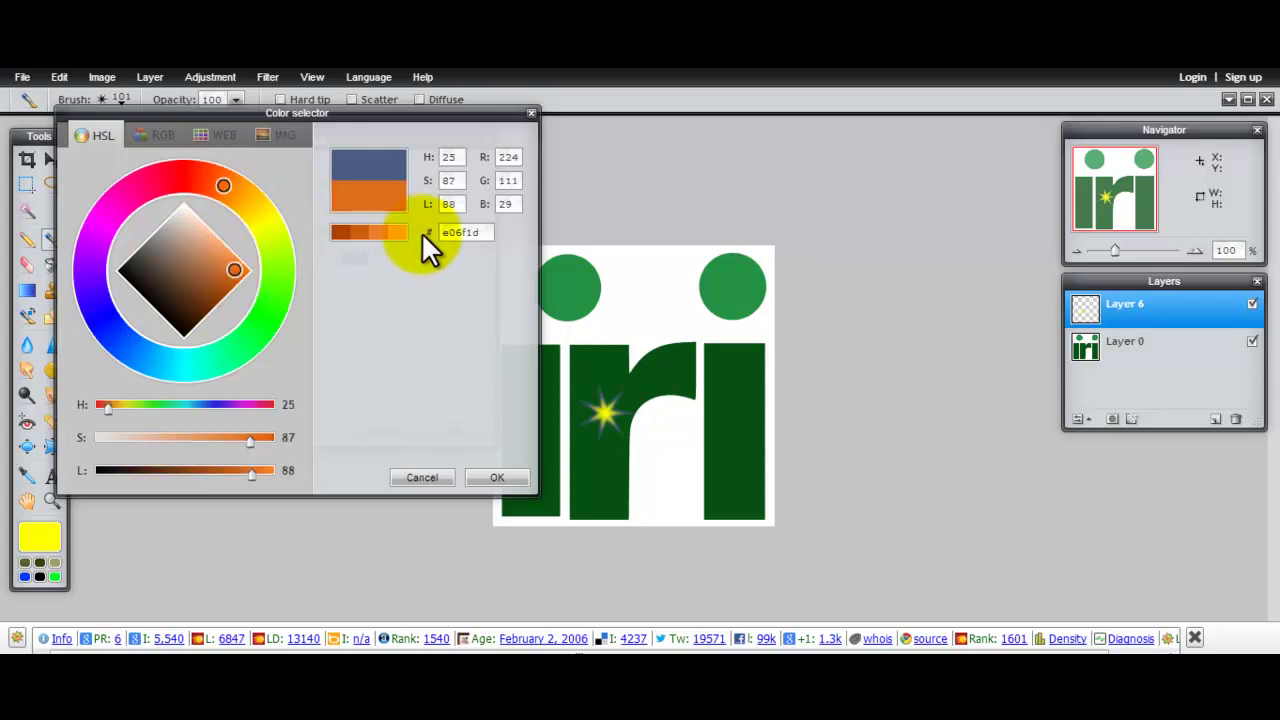
pyautogui.moveTo(232, 185); pyautogui.dragTo(195, 182)
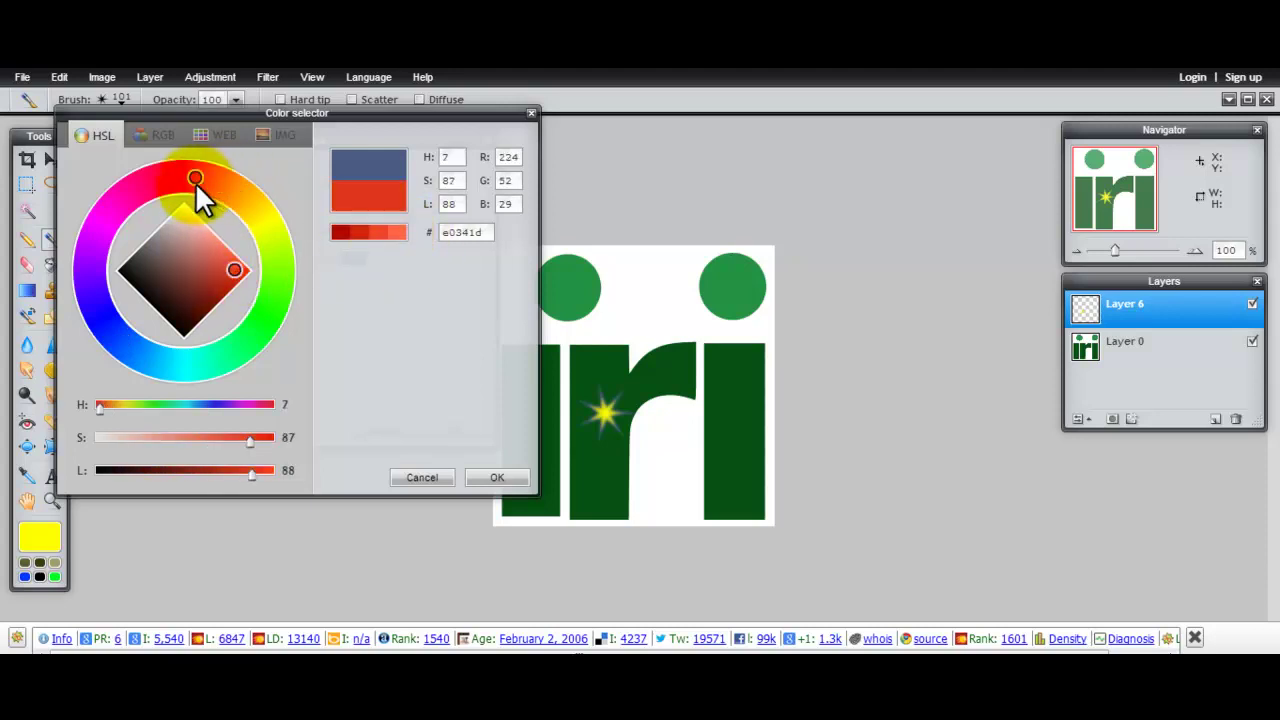
pyautogui.click(401, 232)
pyautogui.click(497, 478)
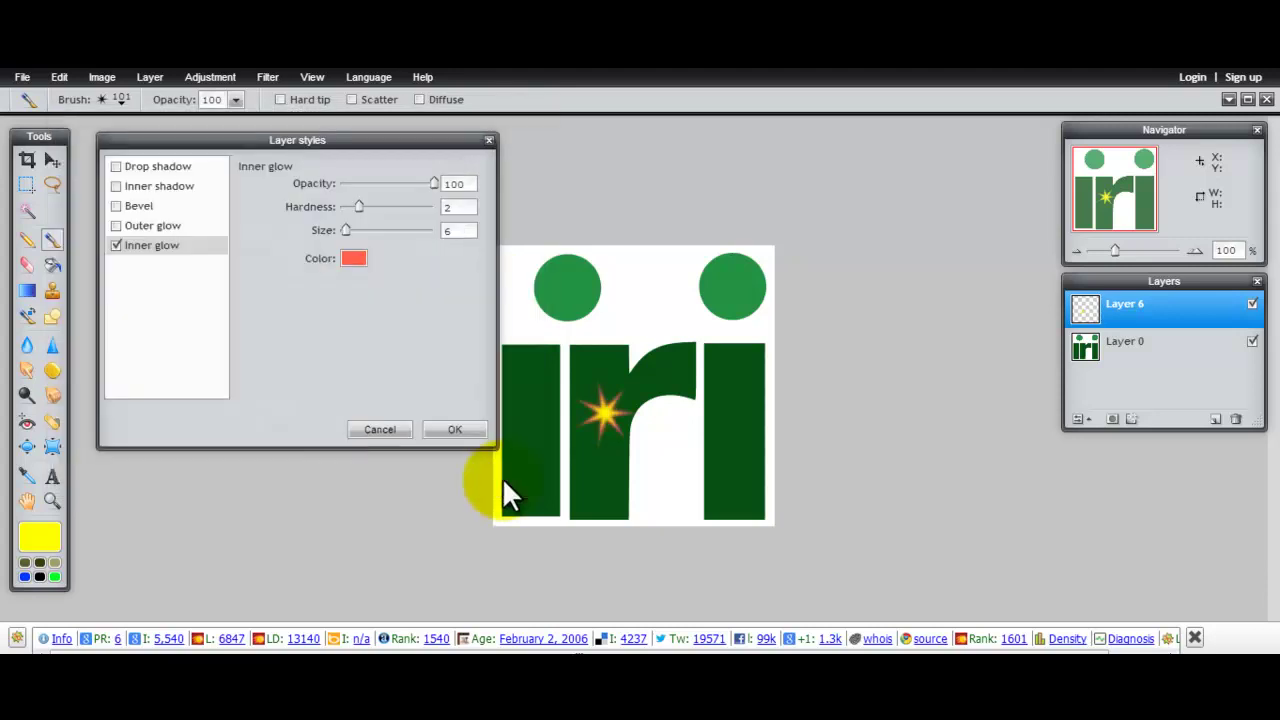
# Enable Outer glow with a bright red color for the starburst and apply the layer styles
pyautogui.click(117, 225)
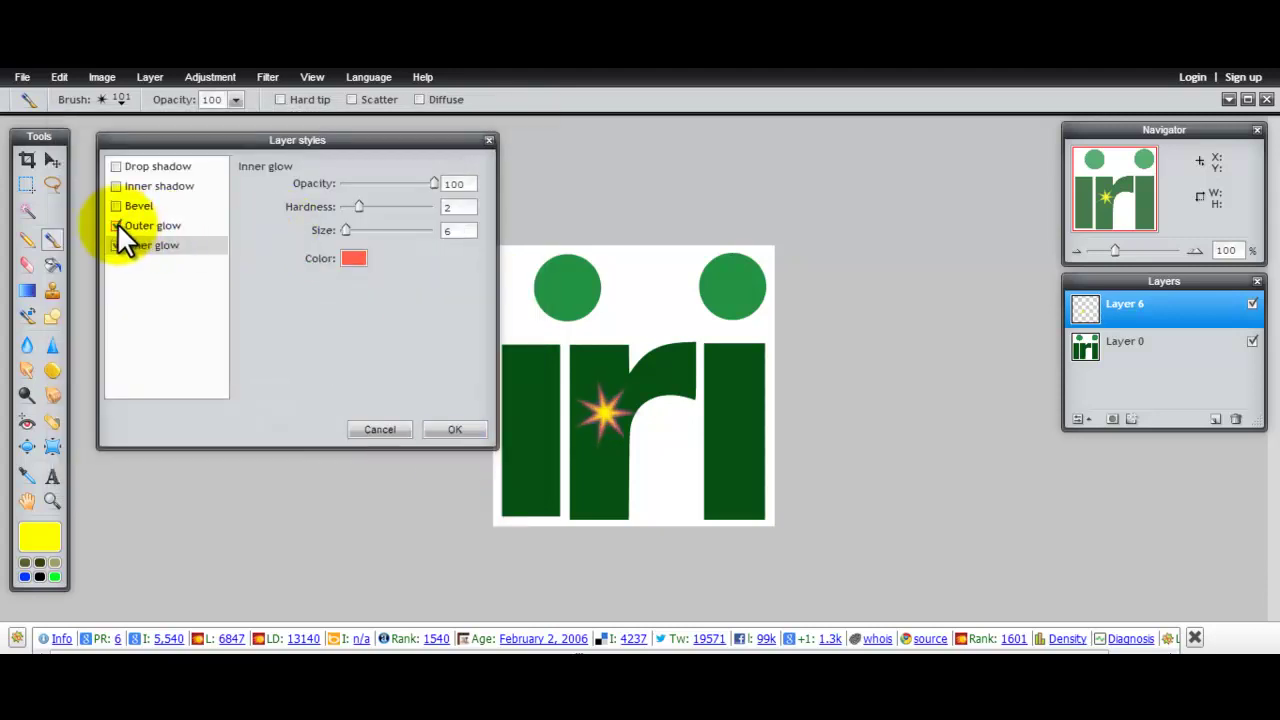
pyautogui.click(140, 225)
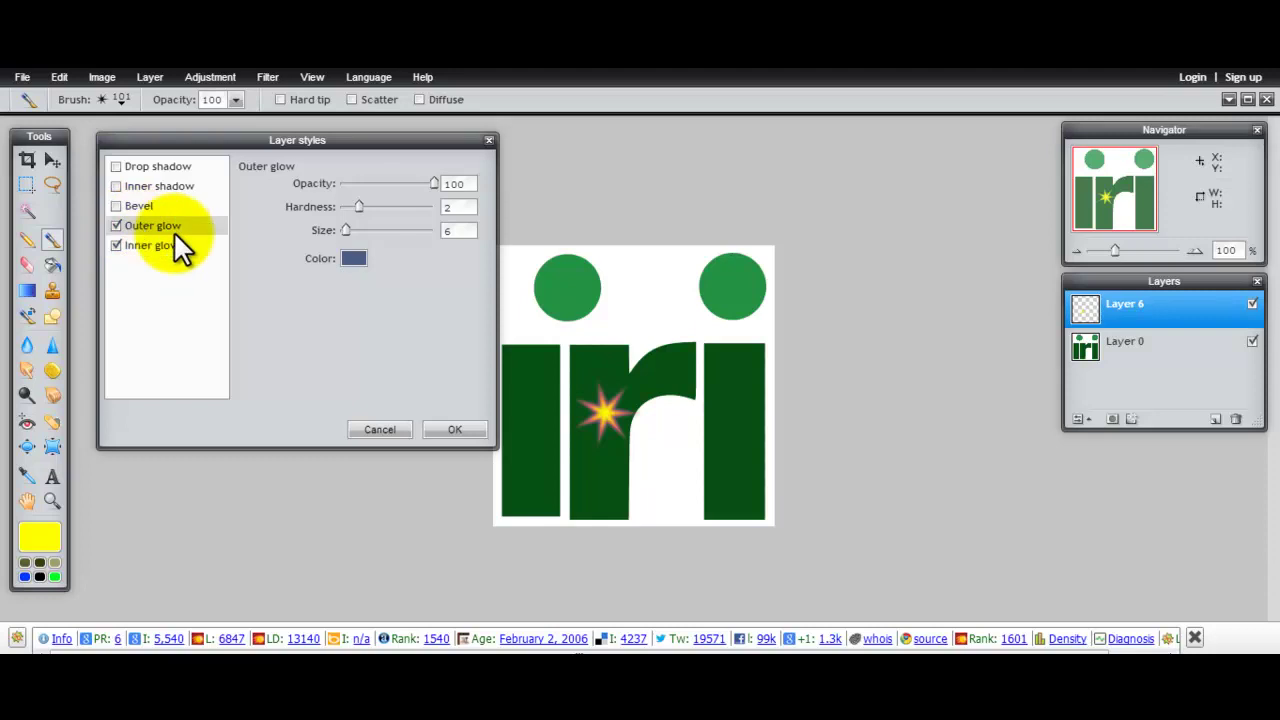
pyautogui.click(354, 259)
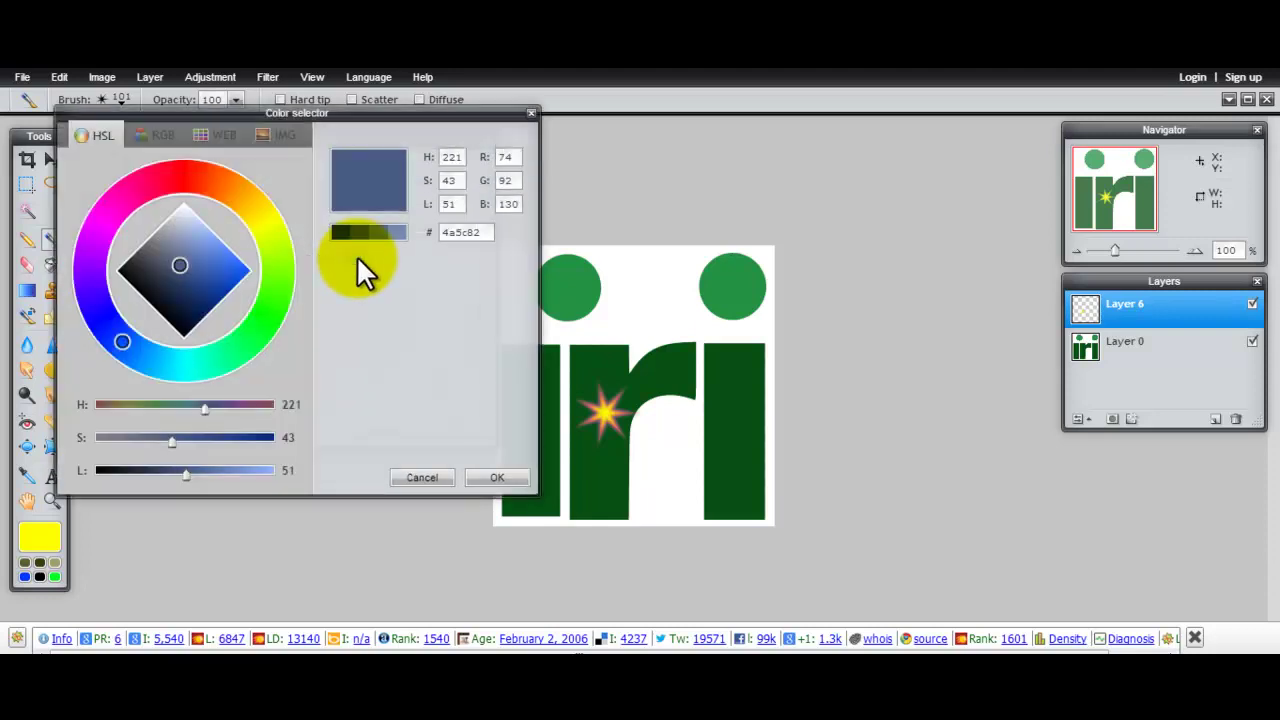
pyautogui.click(192, 179)
pyautogui.moveTo(205, 245)
pyautogui.mouseDown()
pyautogui.moveTo(229, 274)
pyautogui.moveTo(294, 285)
pyautogui.mouseUp()
pyautogui.click(485, 475)
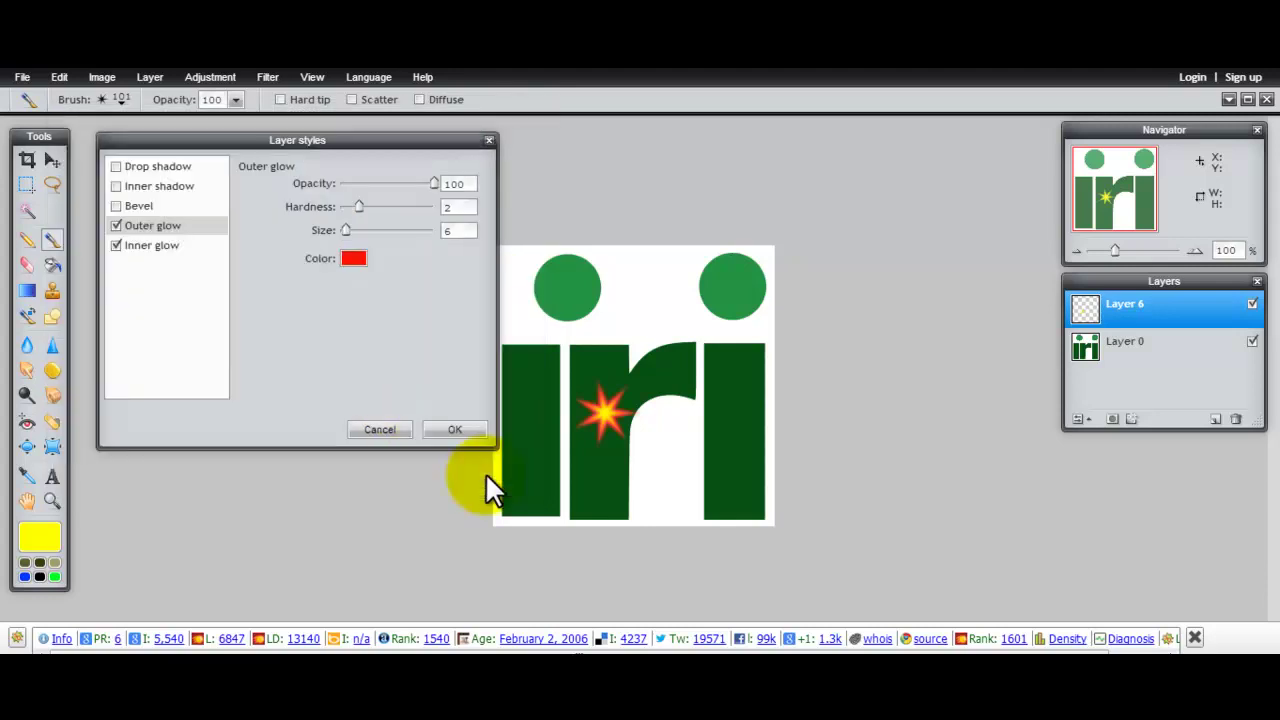
pyautogui.click(457, 430)
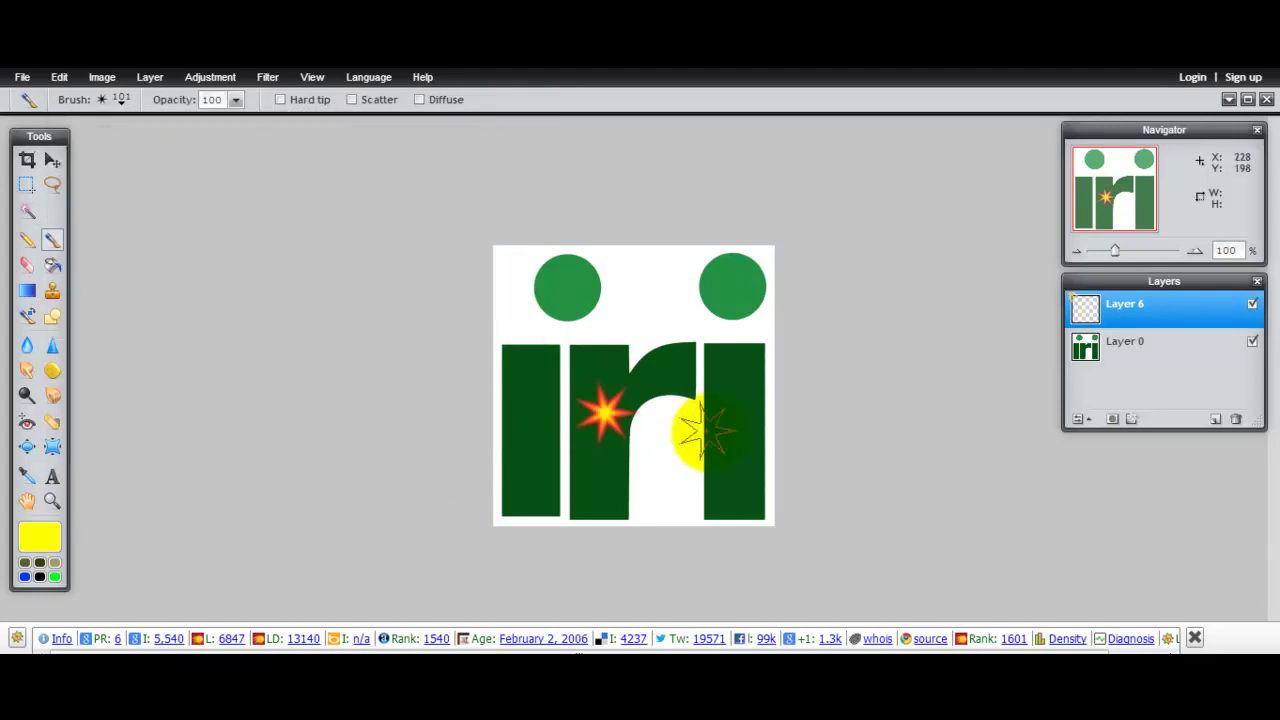
# Switch to Notepad and replace the note with "Choose your colors and opacity.."
pyautogui.hotkey('alt', 'Tab')
pyautogui.hotkey('ctrl', 'a')
pyautogui.press('BackSpace')
pyautogui.write('Choose your colors and opacity..')
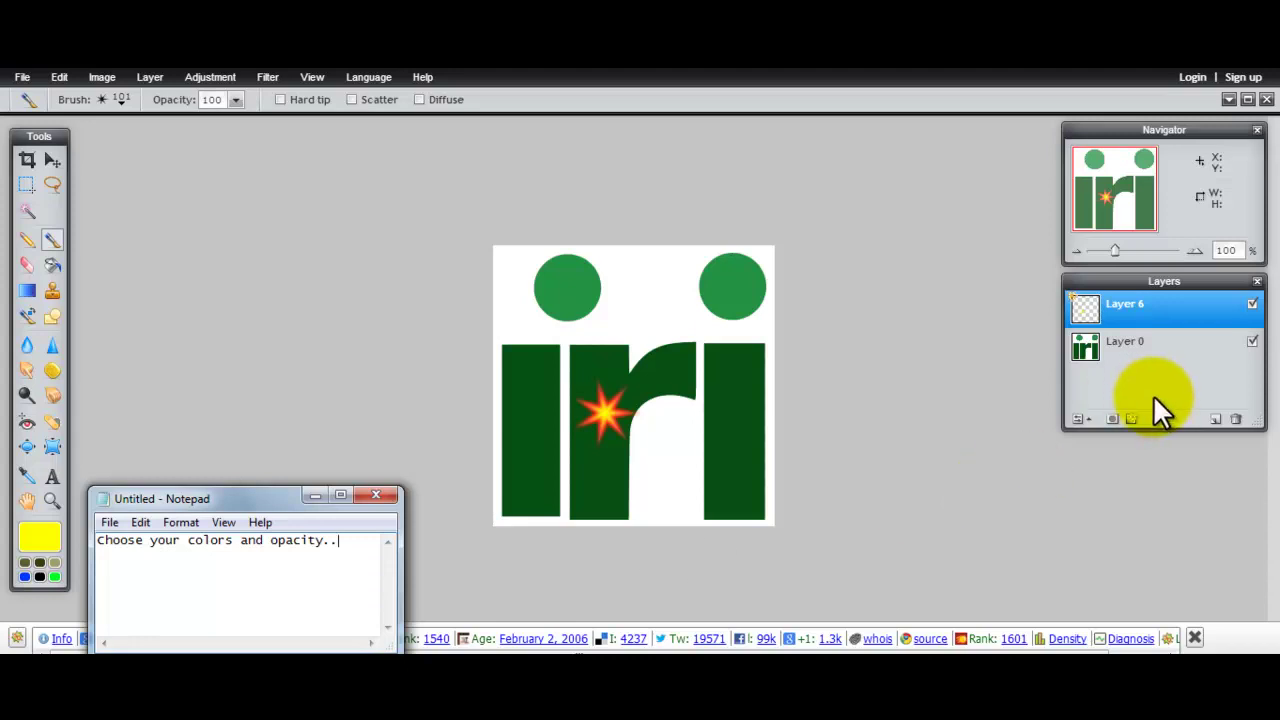
# Set the starburst's Outer glow hardness and size to 0 with opacity at 100, and apply the layer styles
pyautogui.click(1131, 418)
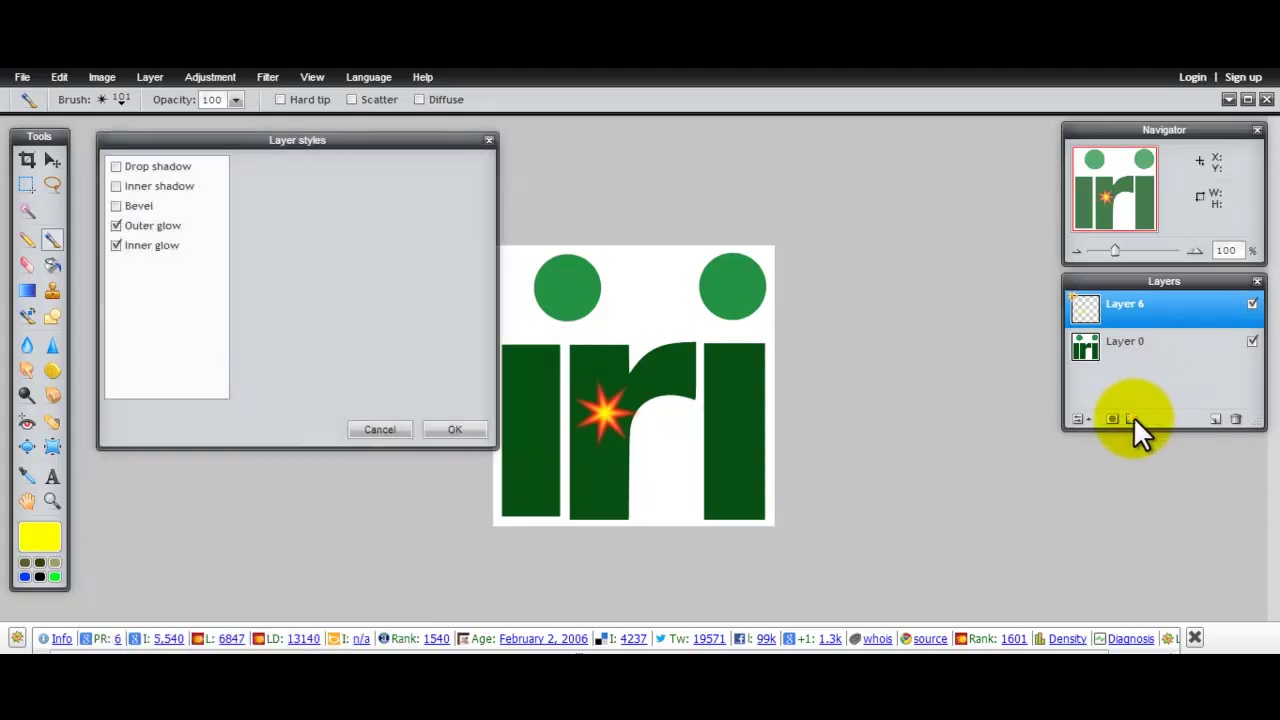
pyautogui.click(178, 226)
pyautogui.moveTo(345, 230)
pyautogui.mouseDown()
pyautogui.moveTo(404, 207)
pyautogui.moveTo(345, 224)
pyautogui.mouseUp()
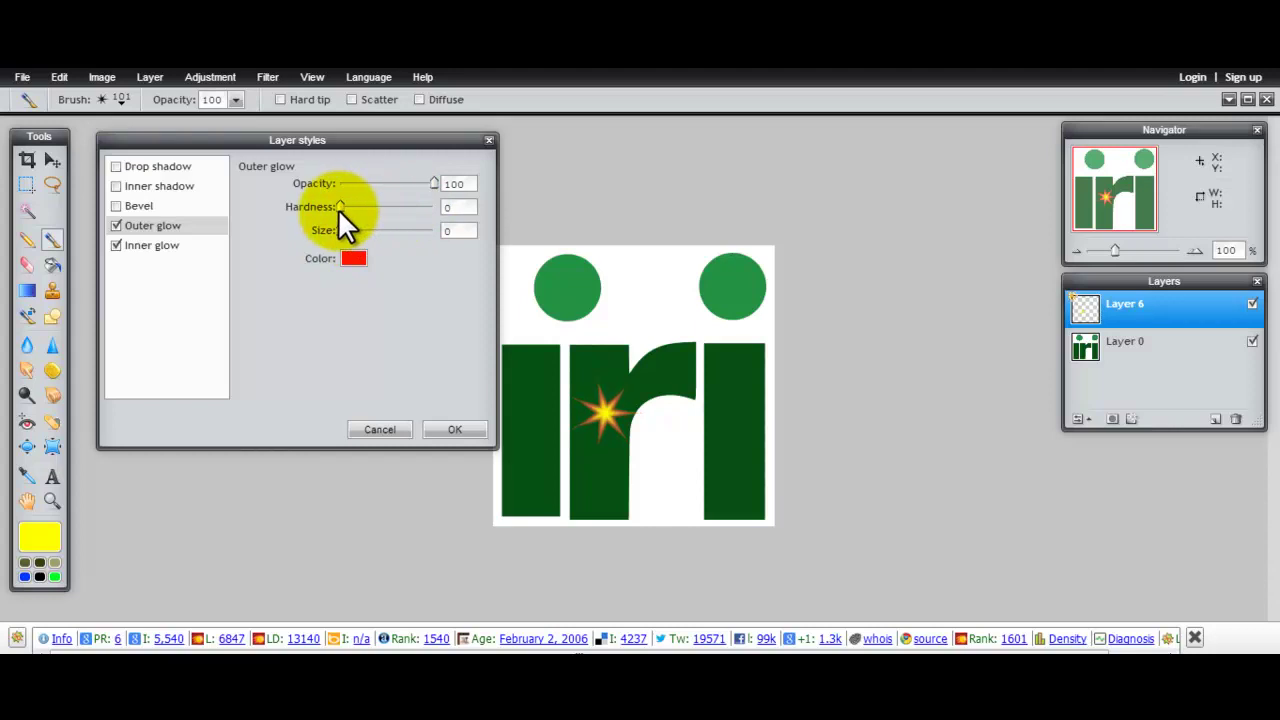
pyautogui.moveTo(431, 183); pyautogui.dragTo(457, 187)
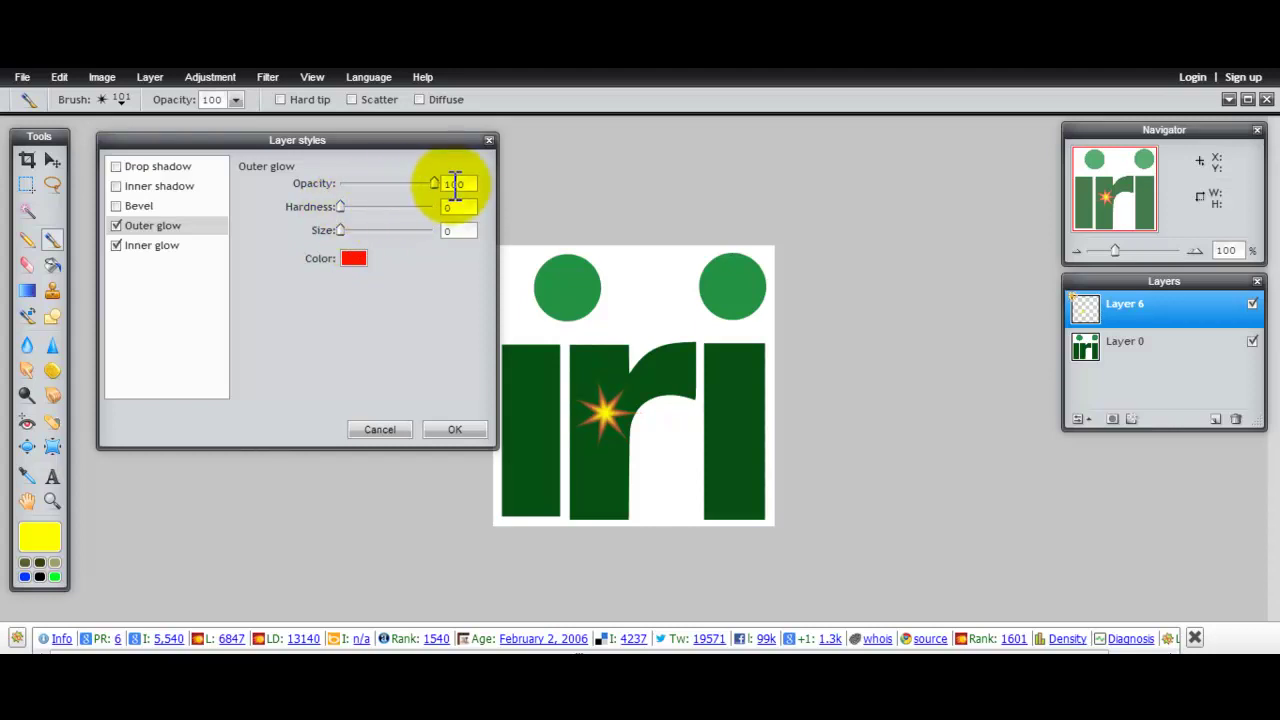
pyautogui.click(438, 426)
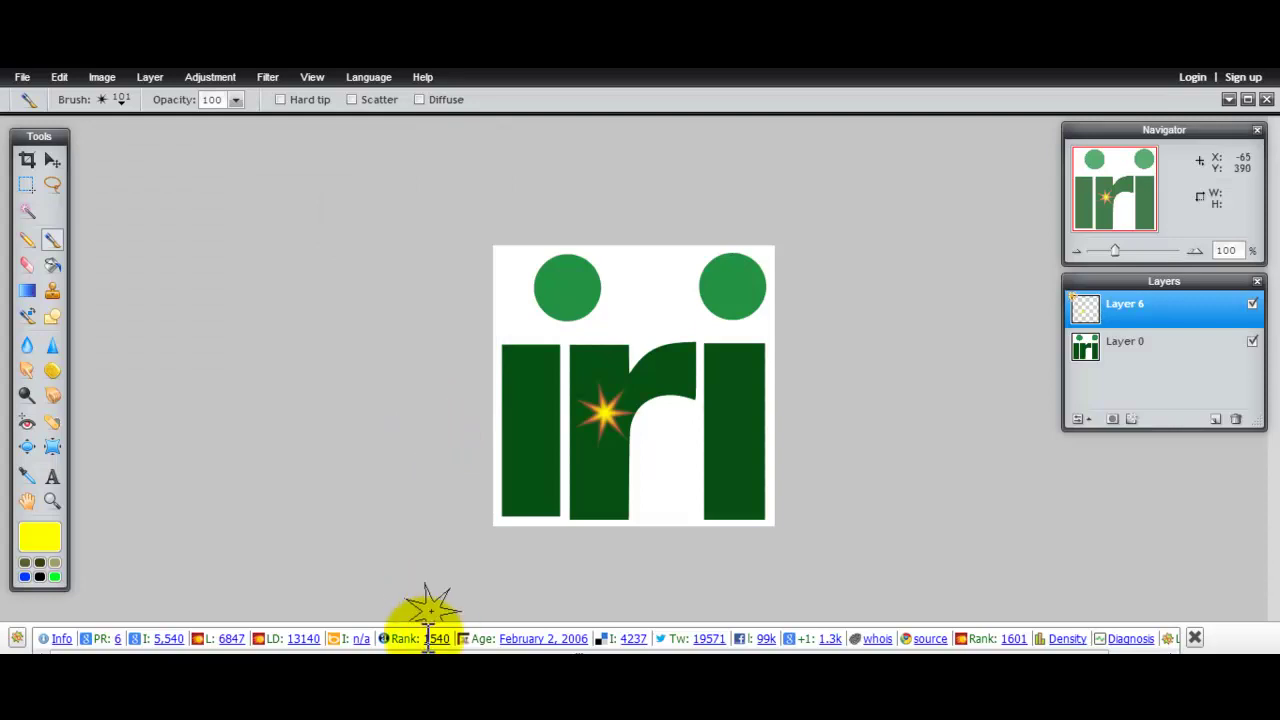
# Add the line "Play around and you will get the hang of it soon.." to the Notepad note after a blank line
pyautogui.click(390, 652)
pyautogui.press('Return')
pyautogui.write('Play around')
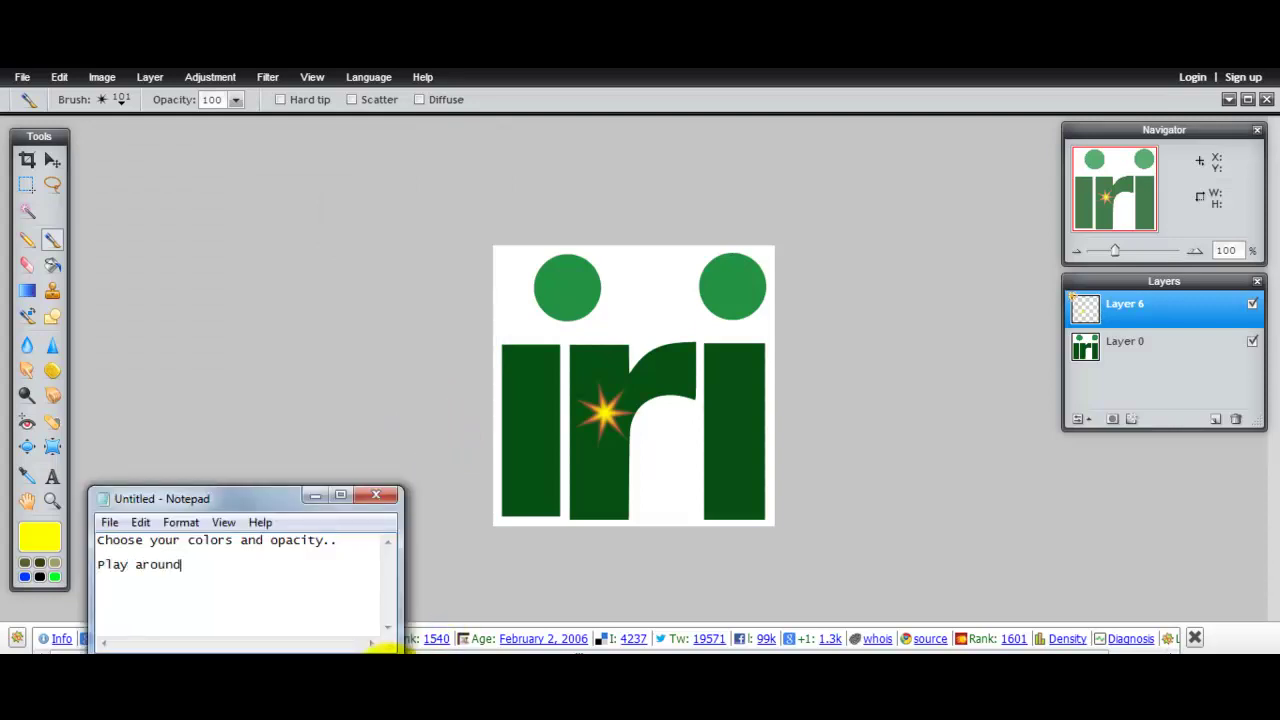
pyautogui.write(' and you will get the hang of it soon..')
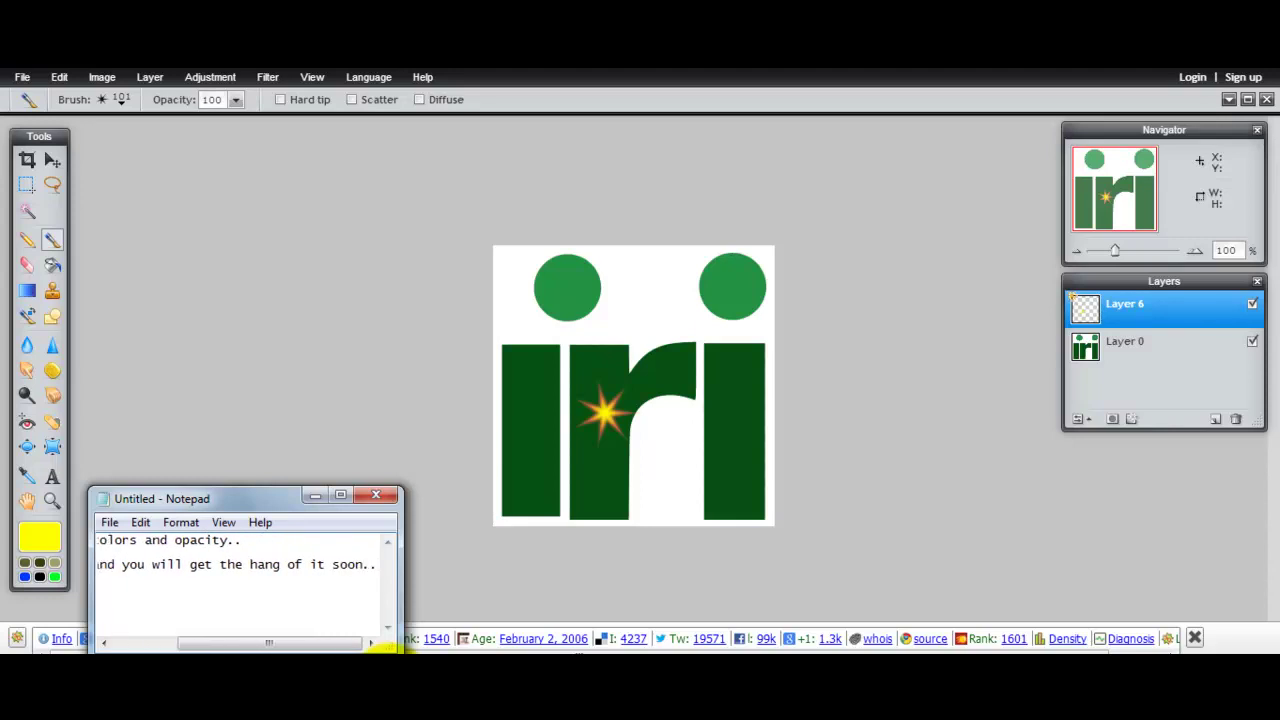